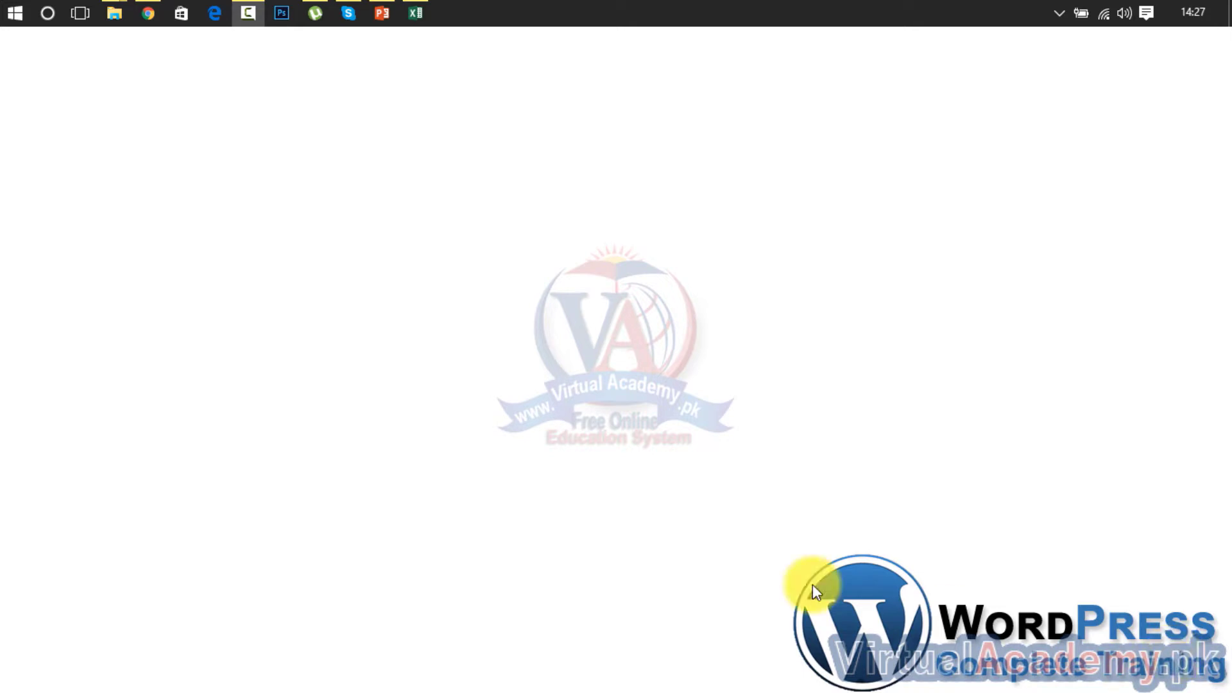
- Switch to Chrome and activate the content field of the empty Text widget on the WordPress Widgets page
{"action": "left_click", "coordinate": [157, 12]}
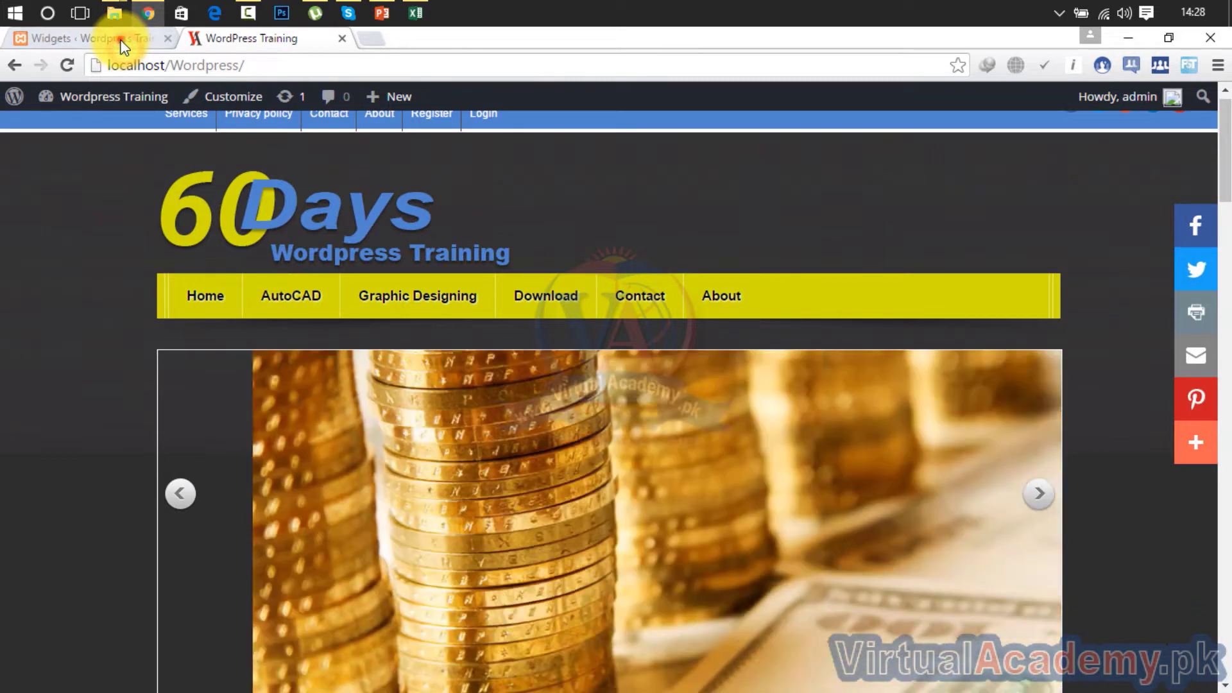
{"action": "left_click", "coordinate": [121, 40]}
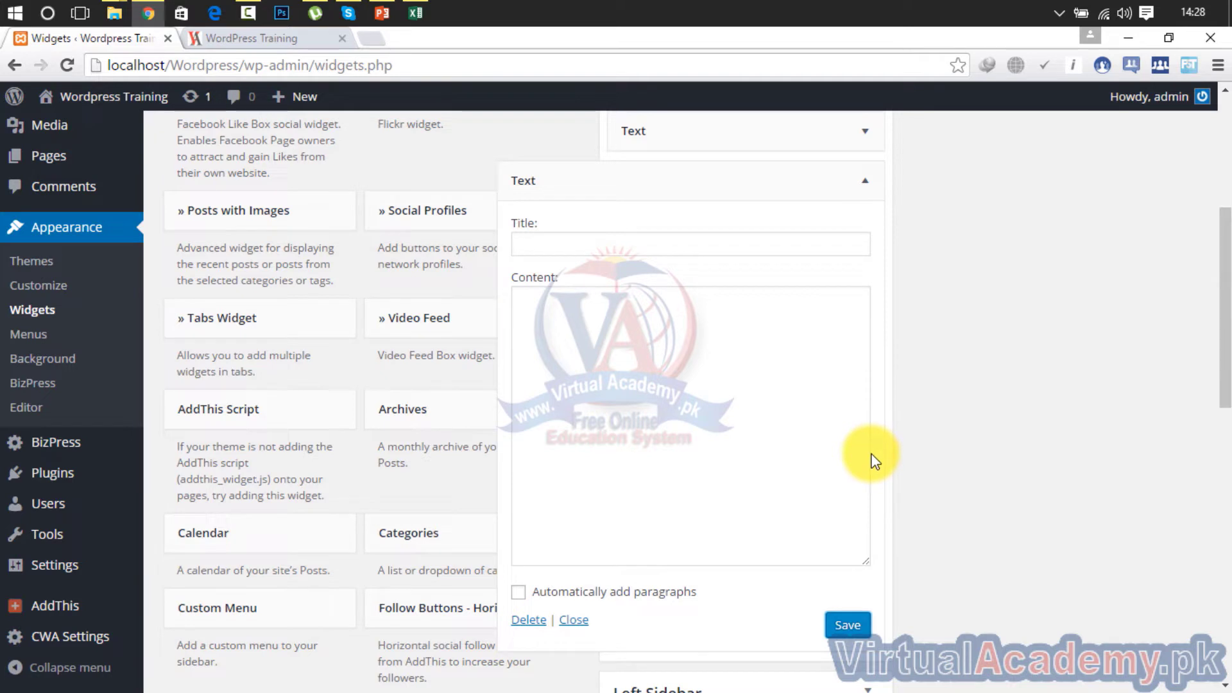
{"action": "left_click", "coordinate": [560, 342]}
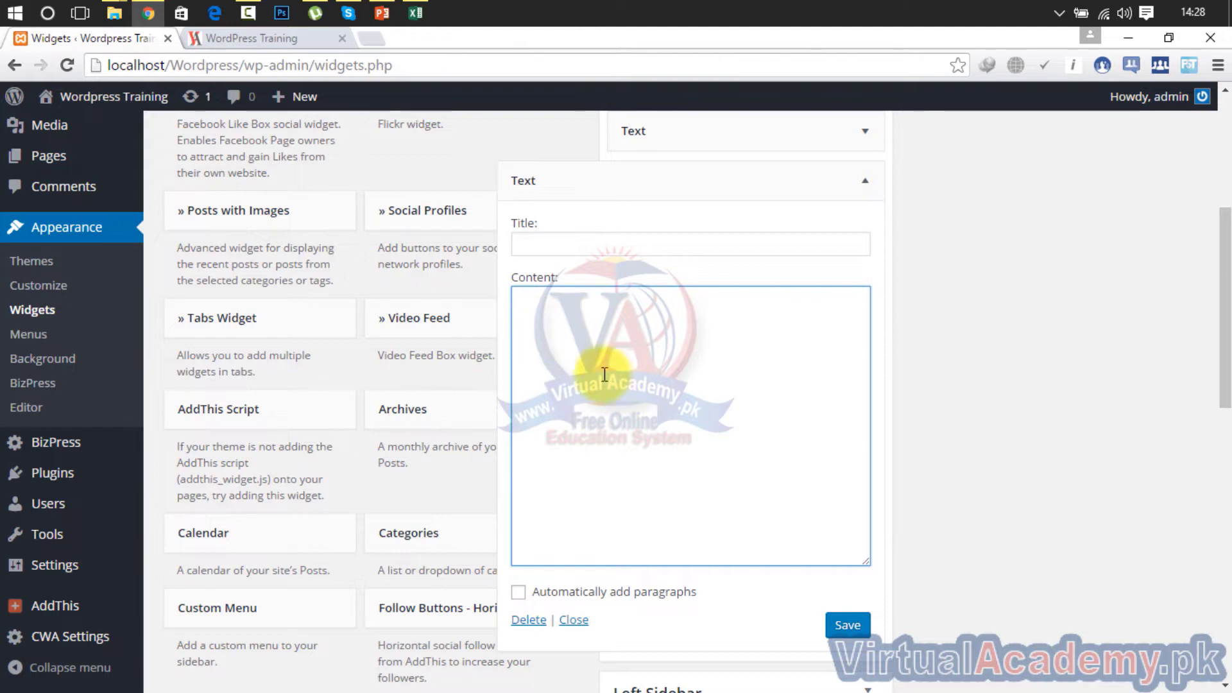
- Examine the existing social media widgets in the sidebar of the WordPress Training site's home page
{"action": "left_click", "coordinate": [294, 42]}
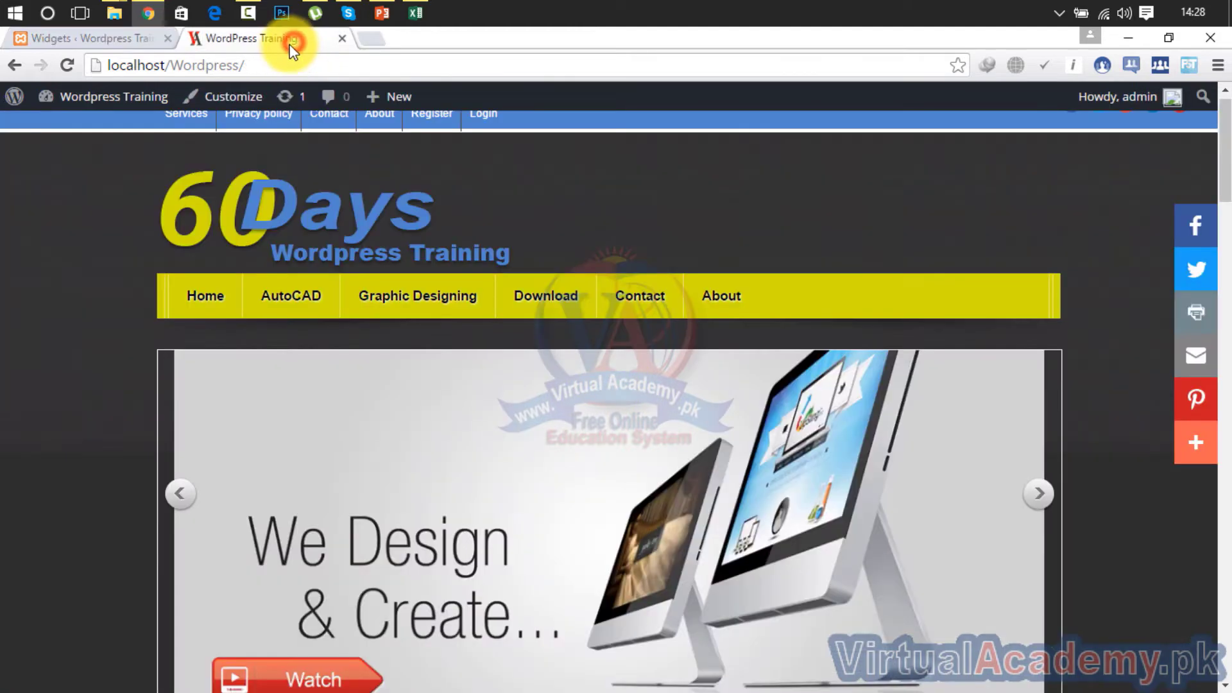
{"action": "left_click", "coordinate": [1226, 340]}
{"action": "left_click_drag", "start_coordinate": [1230, 231], "coordinate": [1216, 277]}
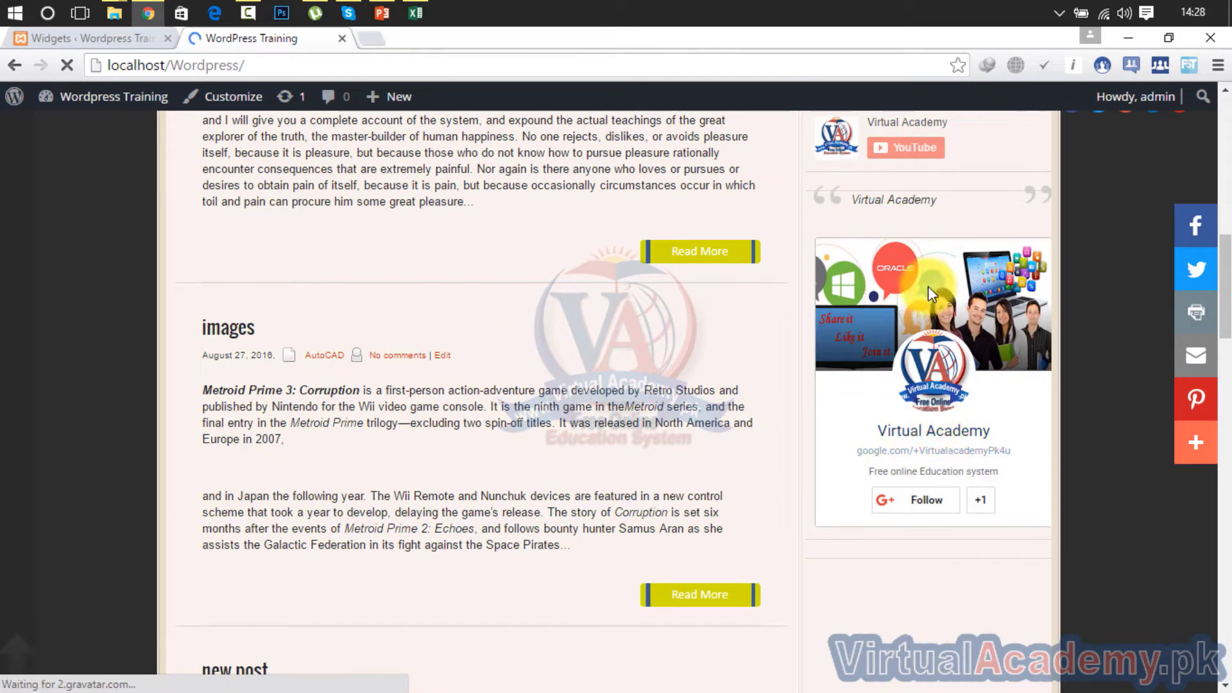
{"action": "scroll", "coordinate": [1068, 315], "scroll_direction": "up", "scroll_amount": 2}
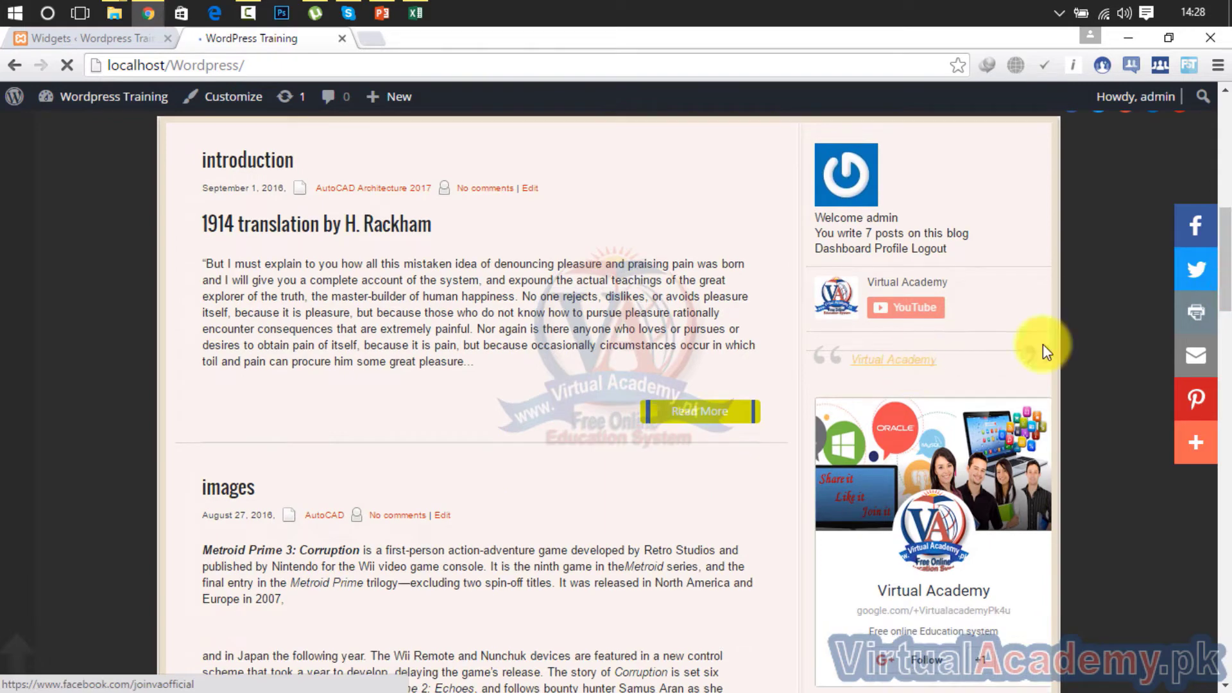
{"action": "left_click_drag", "start_coordinate": [1223, 281], "coordinate": [1214, 163]}
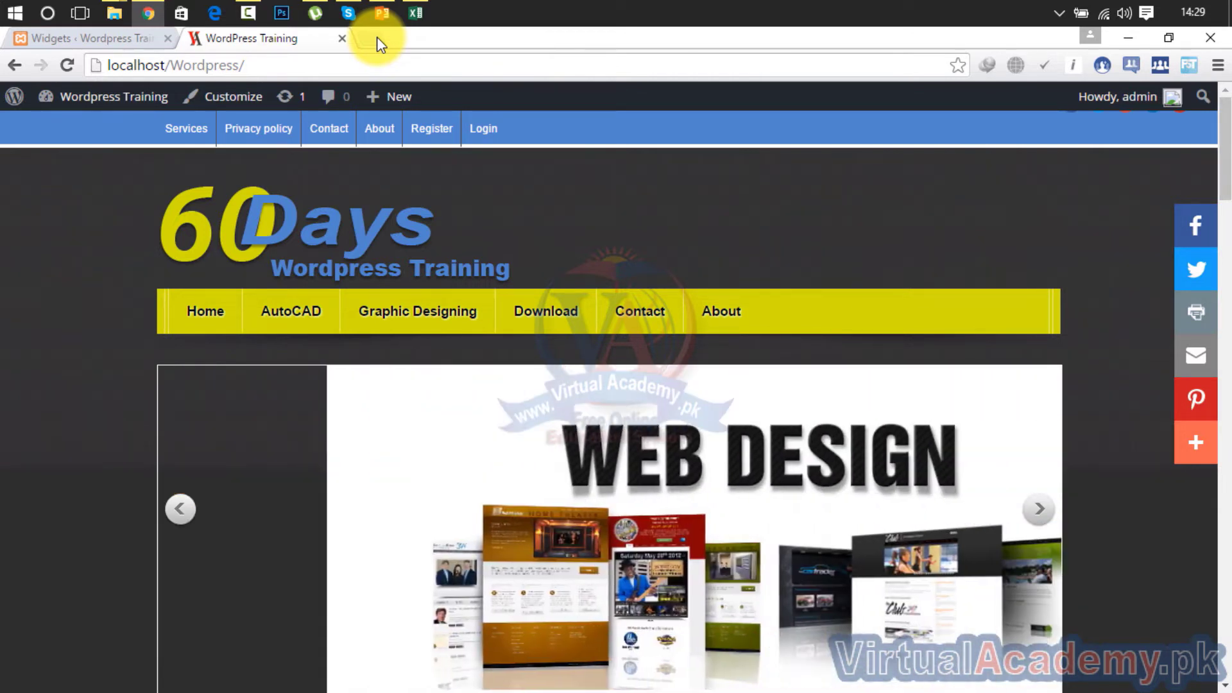
- Search Google for "linkedin developer plugin" in a new tab
{"action": "left_click", "coordinate": [376, 36]}
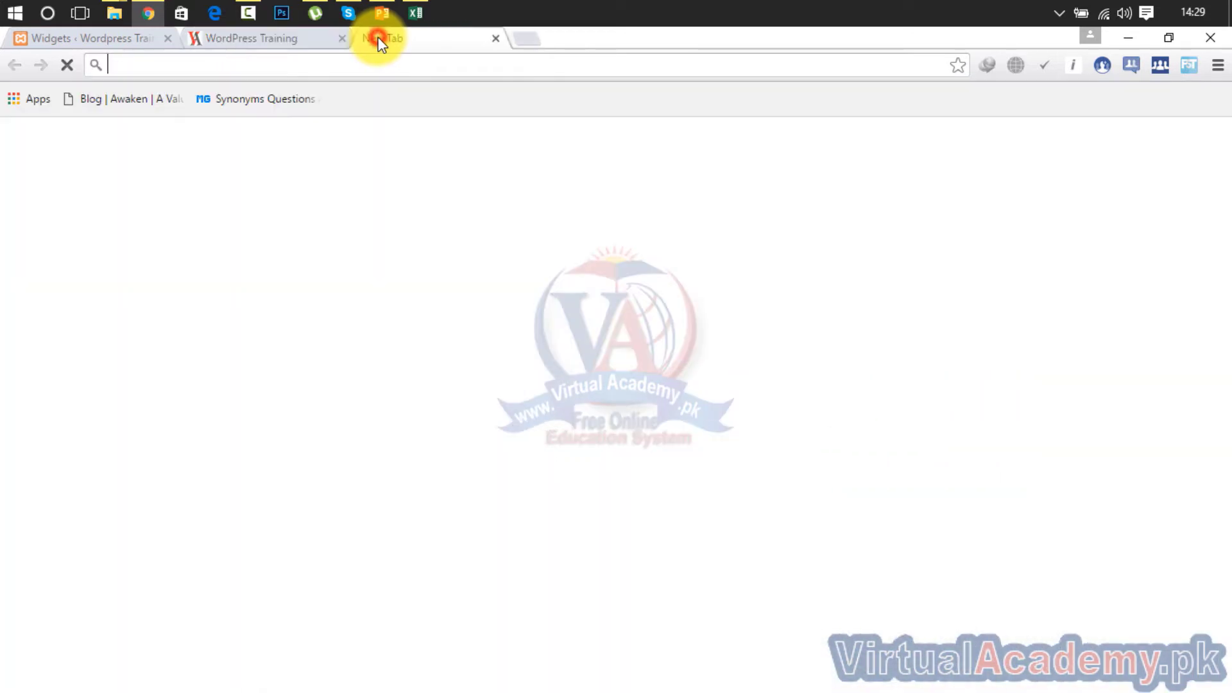
{"action": "left_click", "coordinate": [376, 65]}
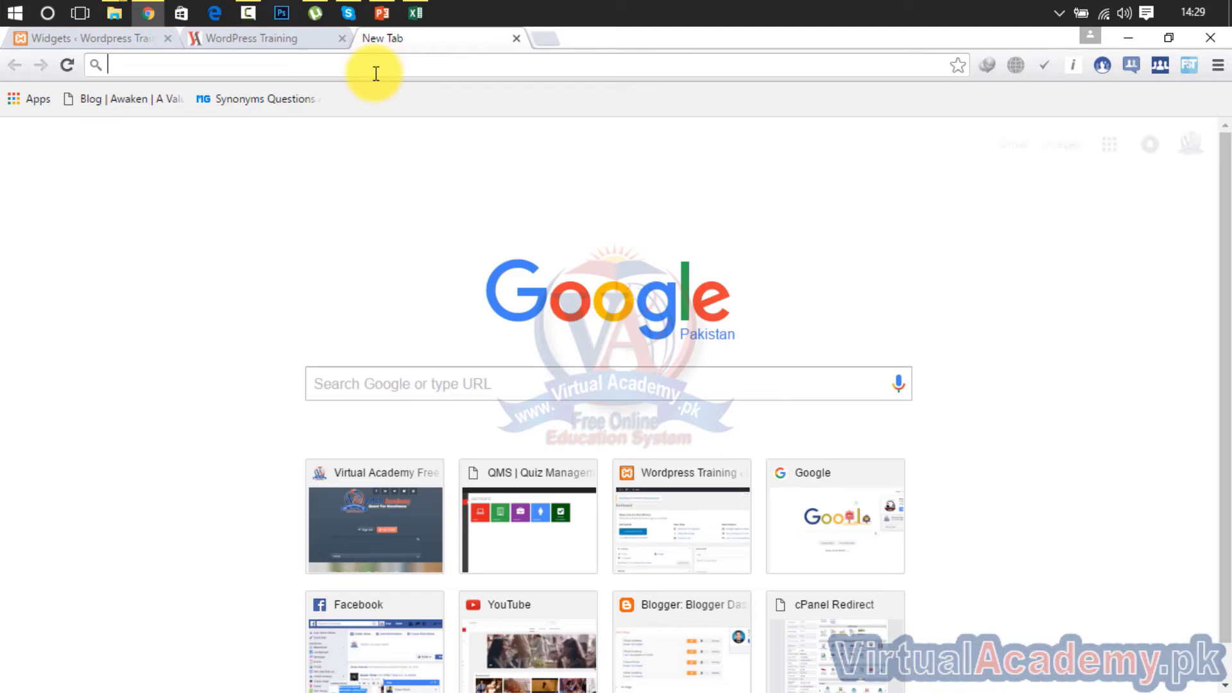
{"action": "type", "text": "so"}
{"action": "key", "text": "BackSpace"}
{"action": "key", "text": "BackSpace"}
{"action": "type", "text": "link"}
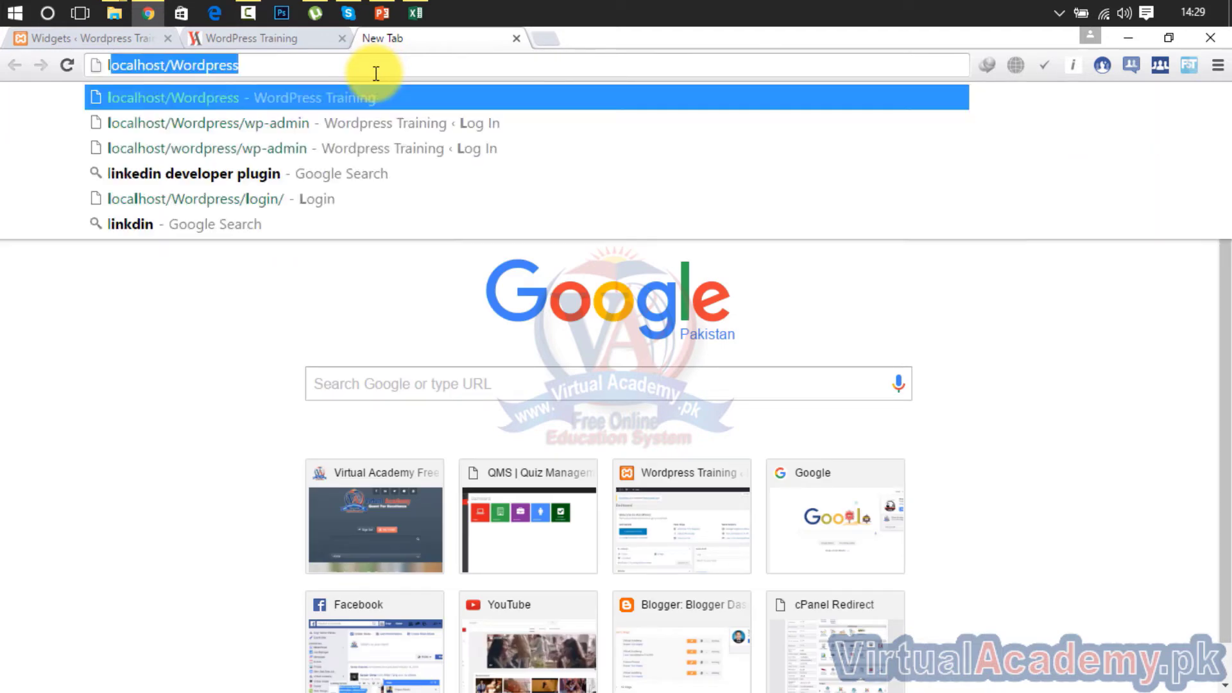
{"action": "type", "text": "e"}
{"action": "key", "text": "Return"}
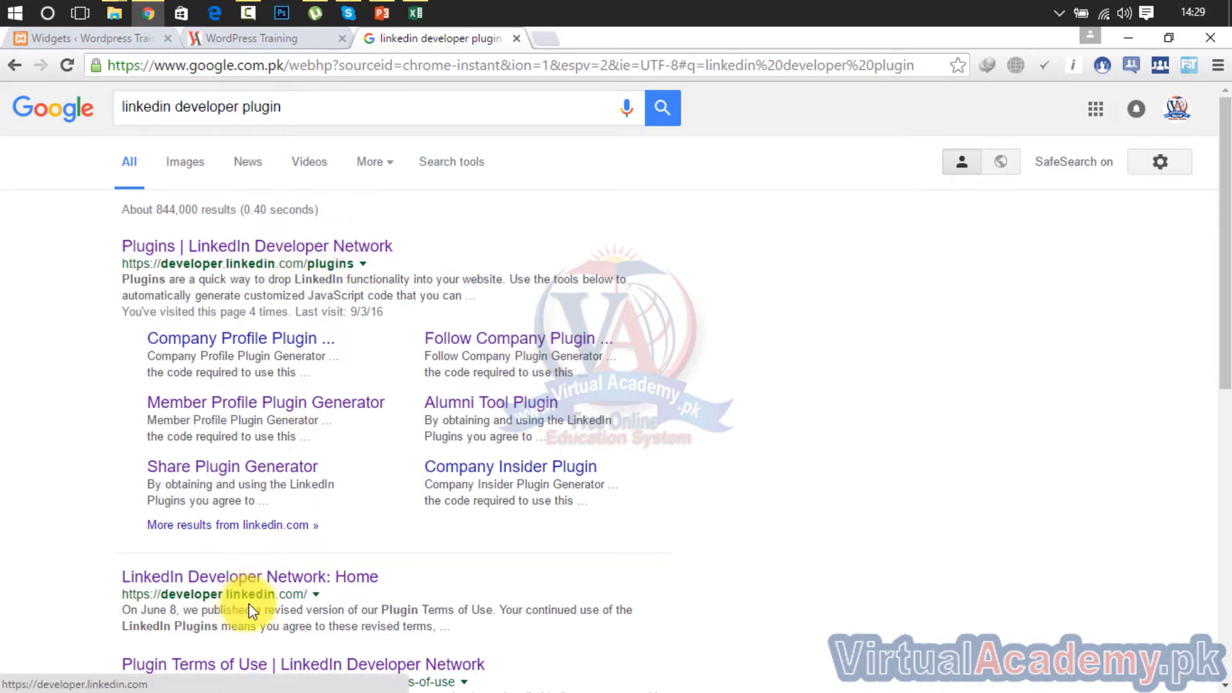
- Open the "Plugins | LinkedIn Developer Network" page from the search results
{"action": "left_click_drag", "start_coordinate": [1226, 260], "coordinate": [1228, 381]}
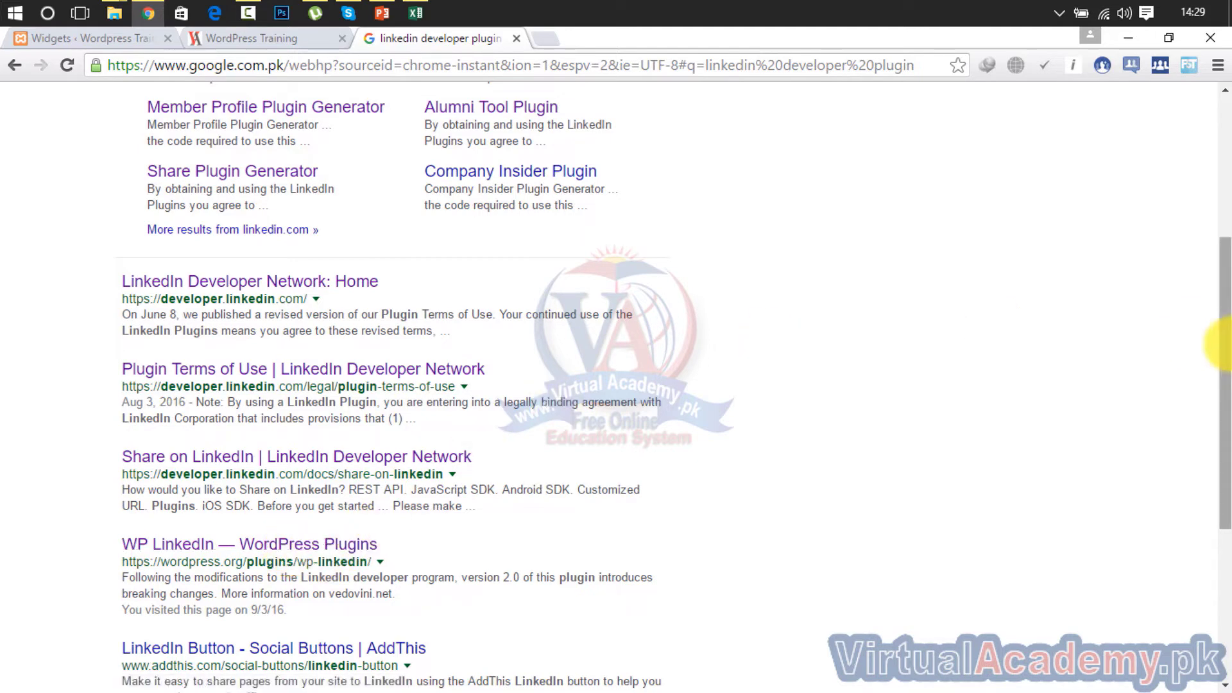
{"action": "left_click_drag", "start_coordinate": [1230, 298], "coordinate": [1220, 106]}
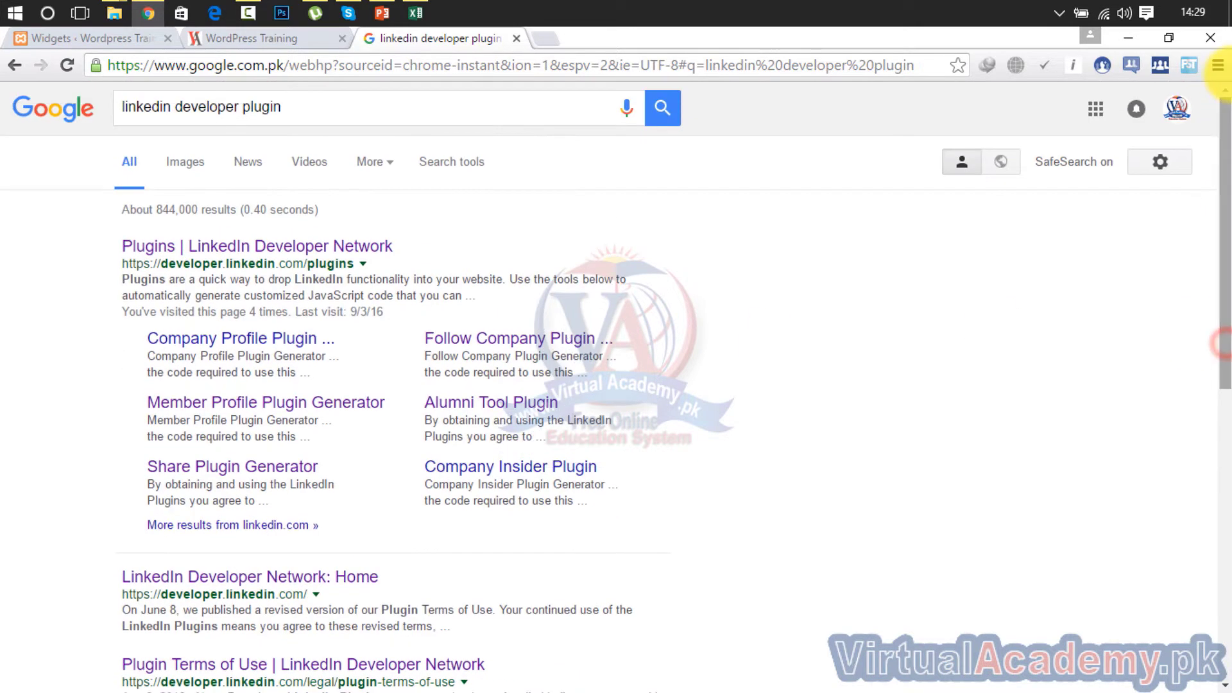
{"action": "left_click", "coordinate": [277, 251]}
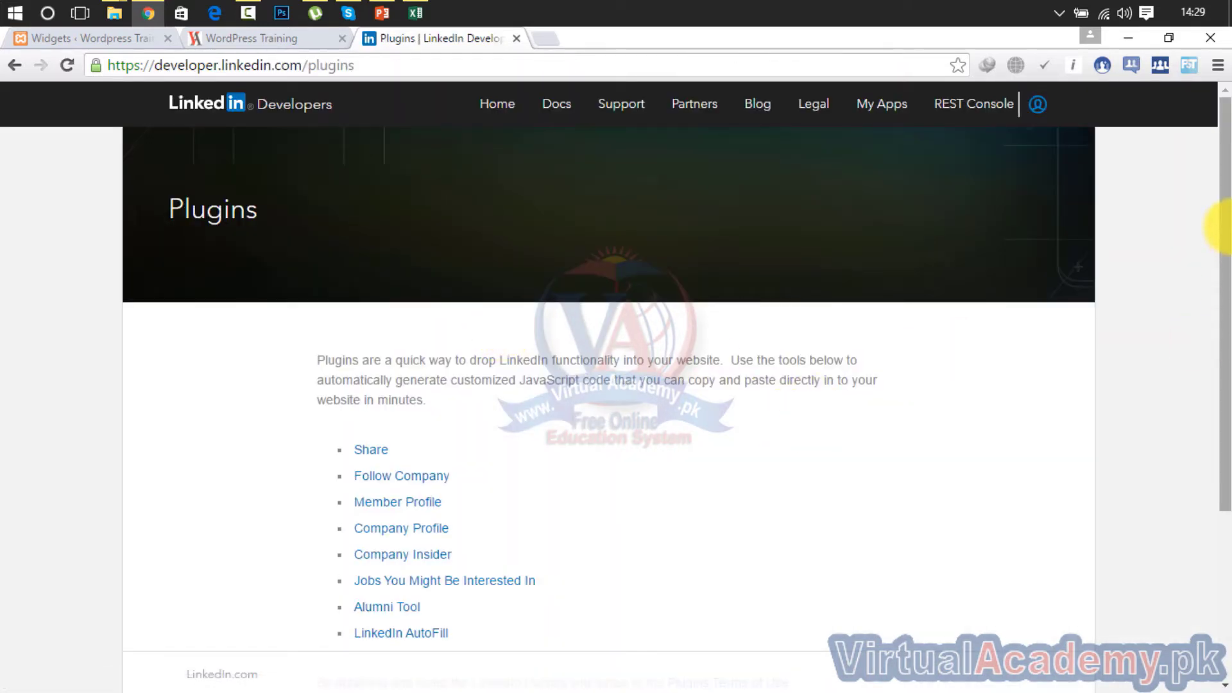
- View the Follow Company Plugin Generator from the LinkedIn plugins list
{"action": "scroll", "coordinate": [1211, 240], "scroll_direction": "down", "scroll_amount": 1}
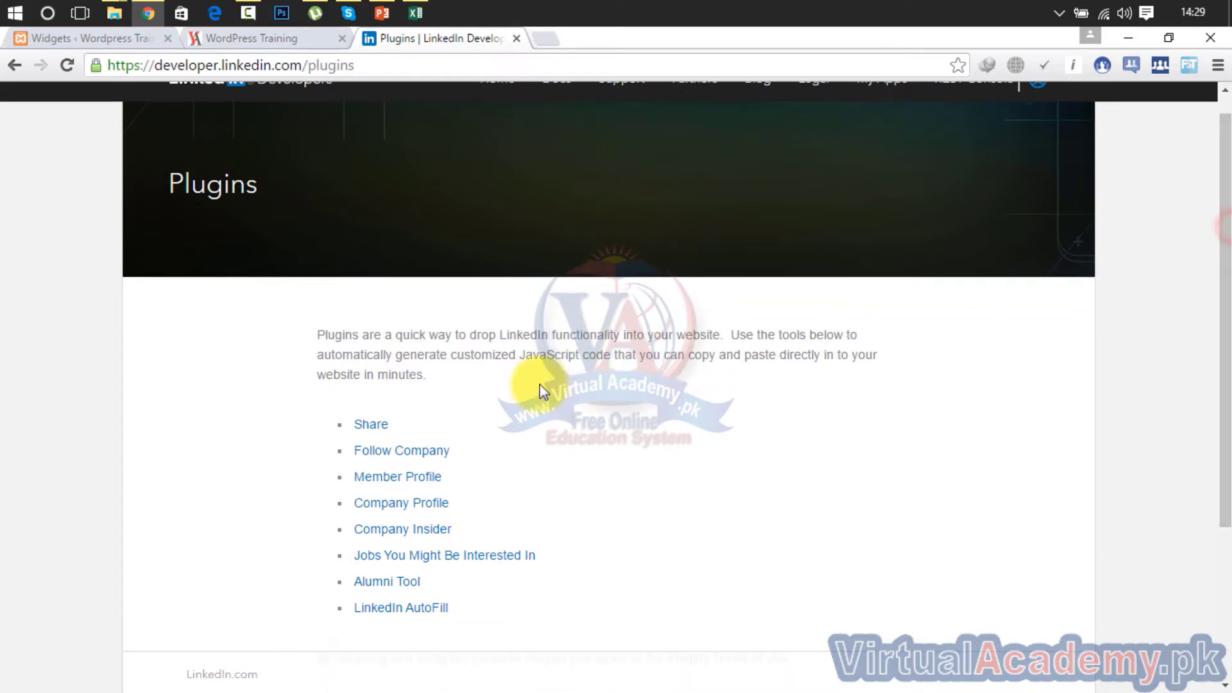
{"action": "left_click", "coordinate": [409, 452]}
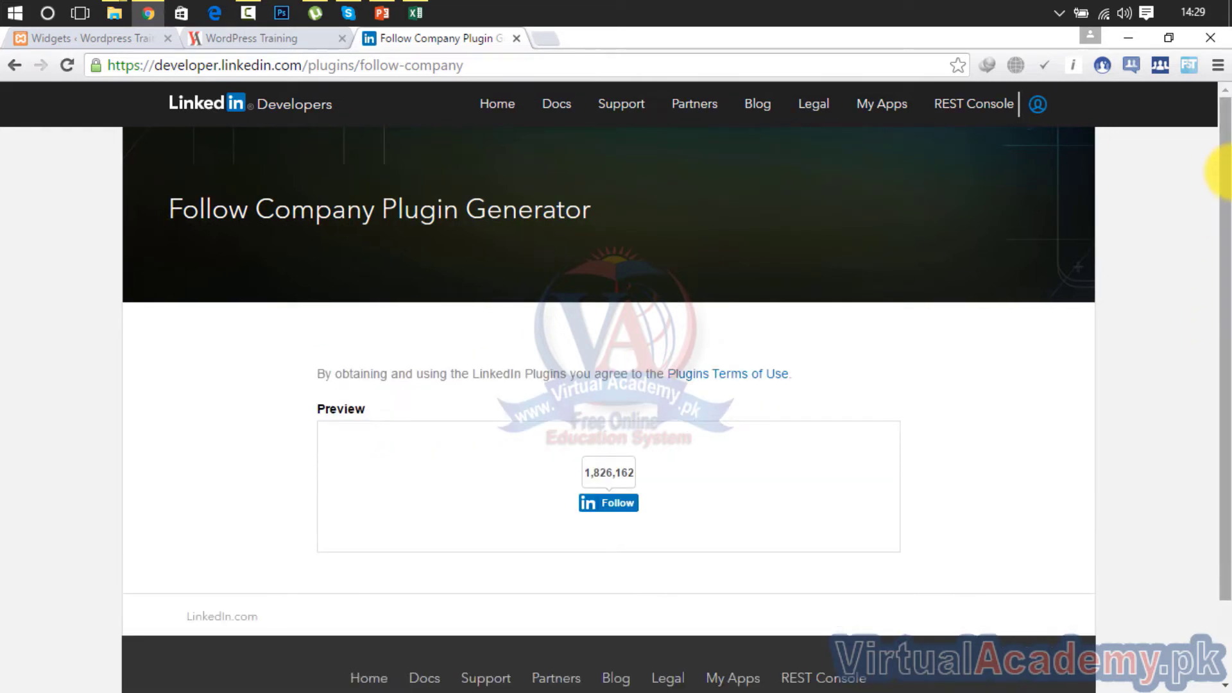
{"action": "left_click_drag", "start_coordinate": [1220, 172], "coordinate": [1211, 104]}
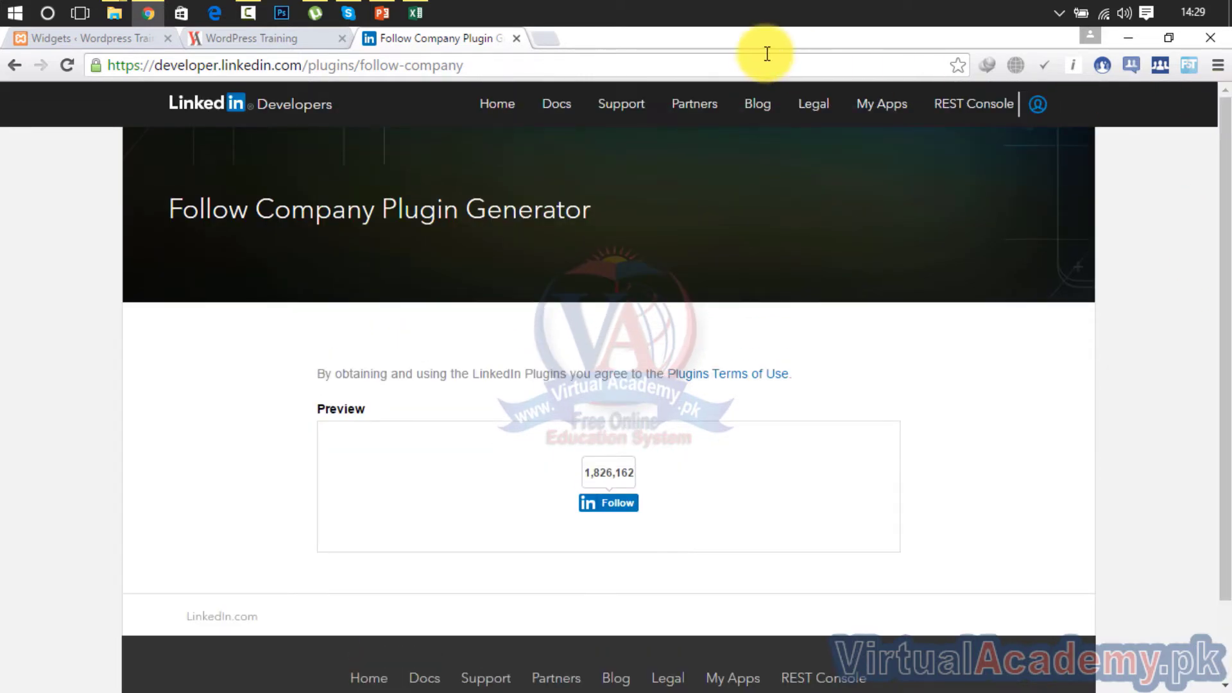
- Open the Share Plugin Generator through the plugin option of the Share on LinkedIn documentation
{"action": "left_click", "coordinate": [558, 105]}
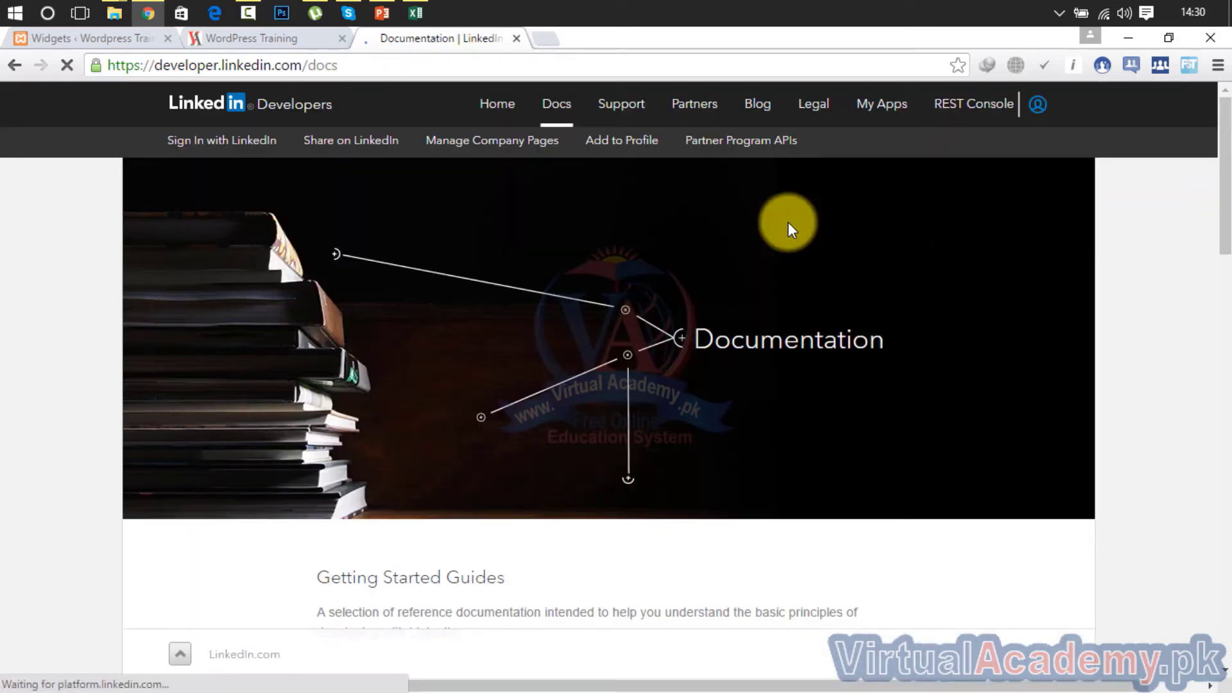
{"action": "left_click_drag", "start_coordinate": [1228, 168], "coordinate": [1229, 77]}
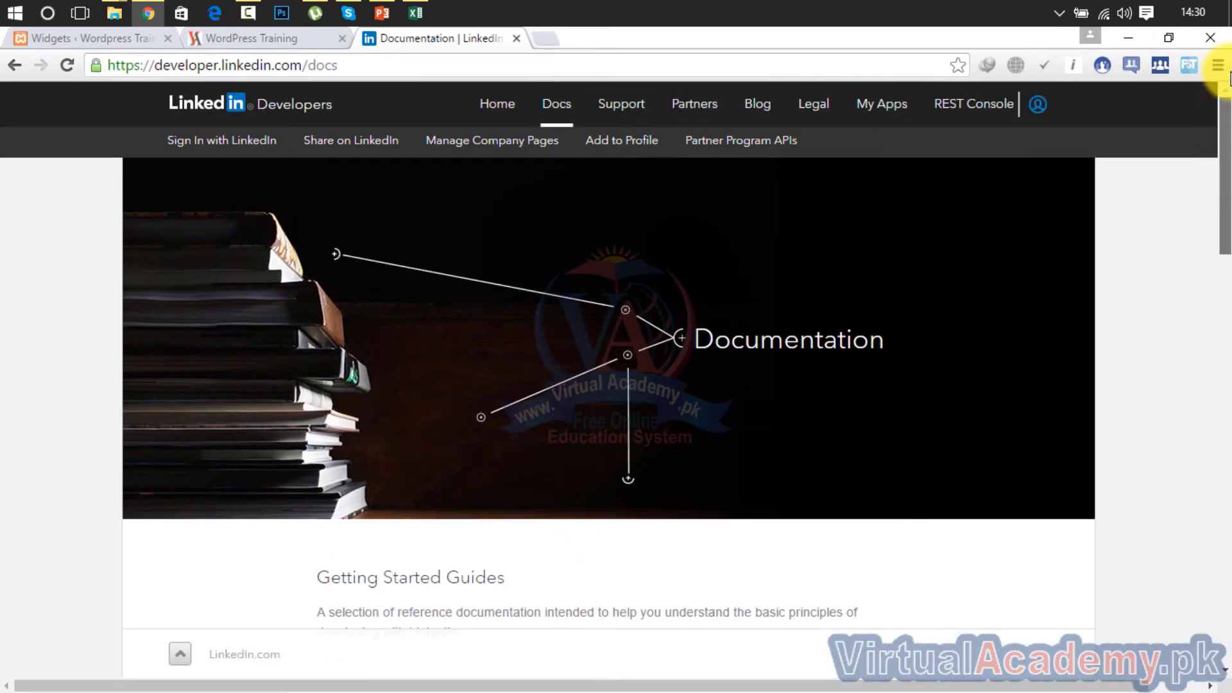
{"action": "left_click", "coordinate": [355, 147]}
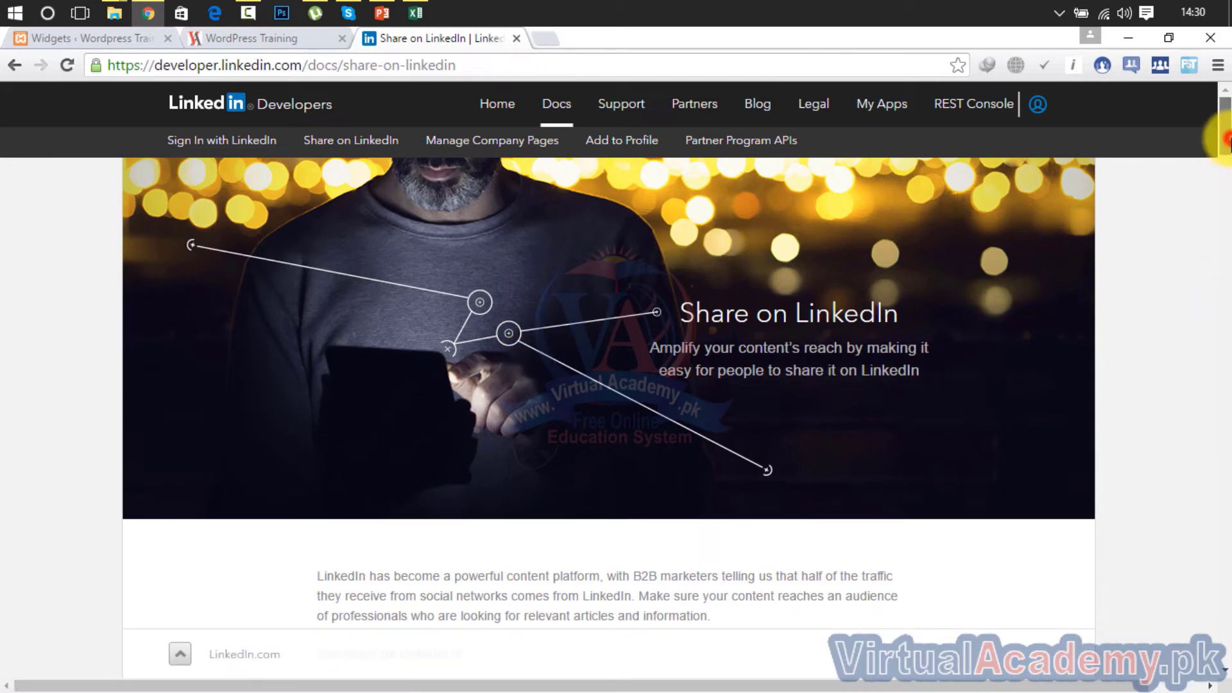
{"action": "left_click_drag", "start_coordinate": [1226, 138], "coordinate": [1216, 182]}
{"action": "left_click", "coordinate": [833, 313]}
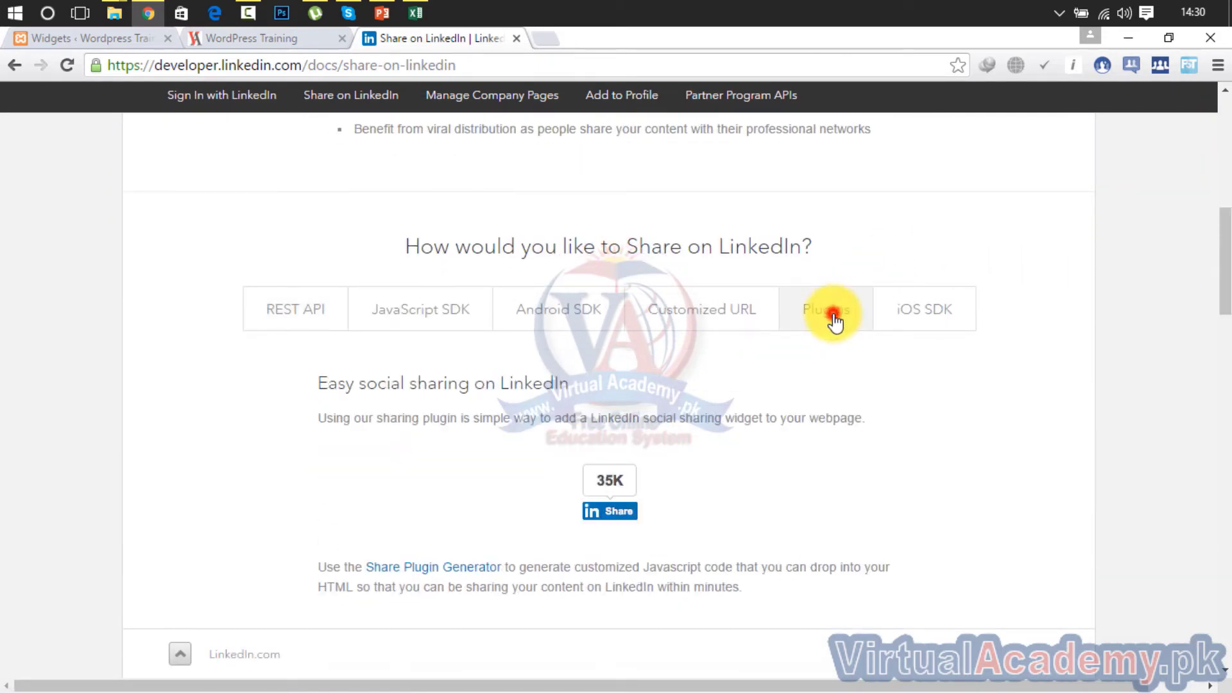
{"action": "left_click_drag", "start_coordinate": [1223, 225], "coordinate": [1222, 279]}
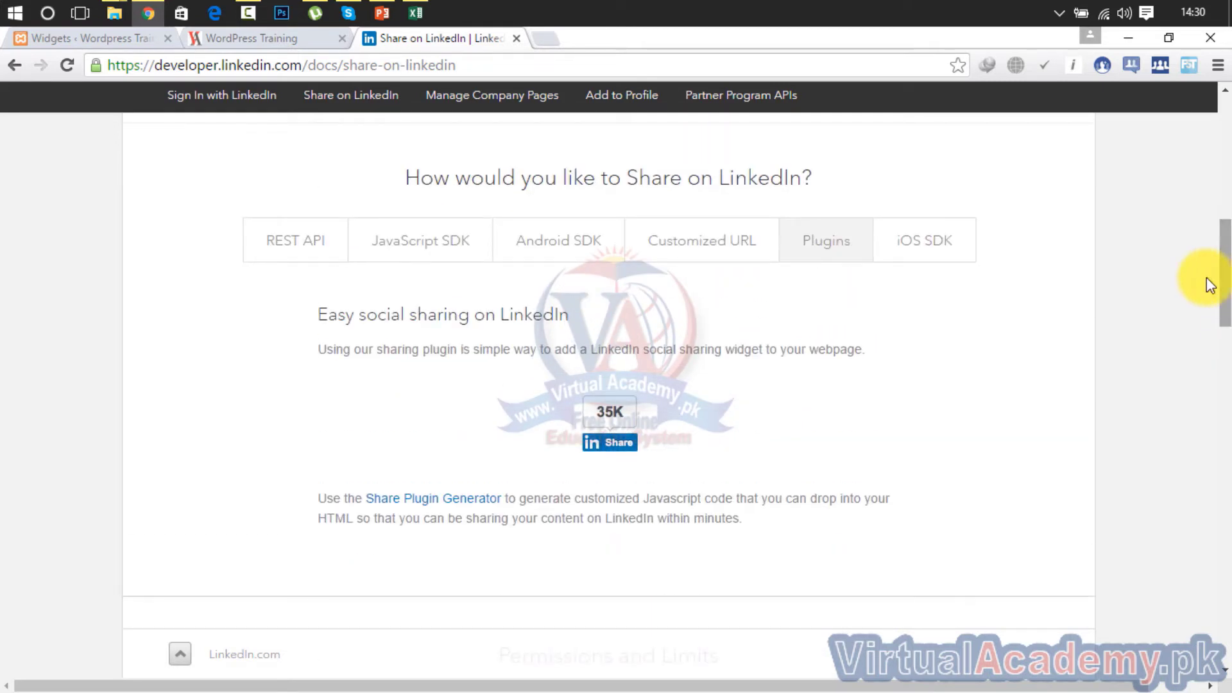
{"action": "left_click", "coordinate": [407, 504]}
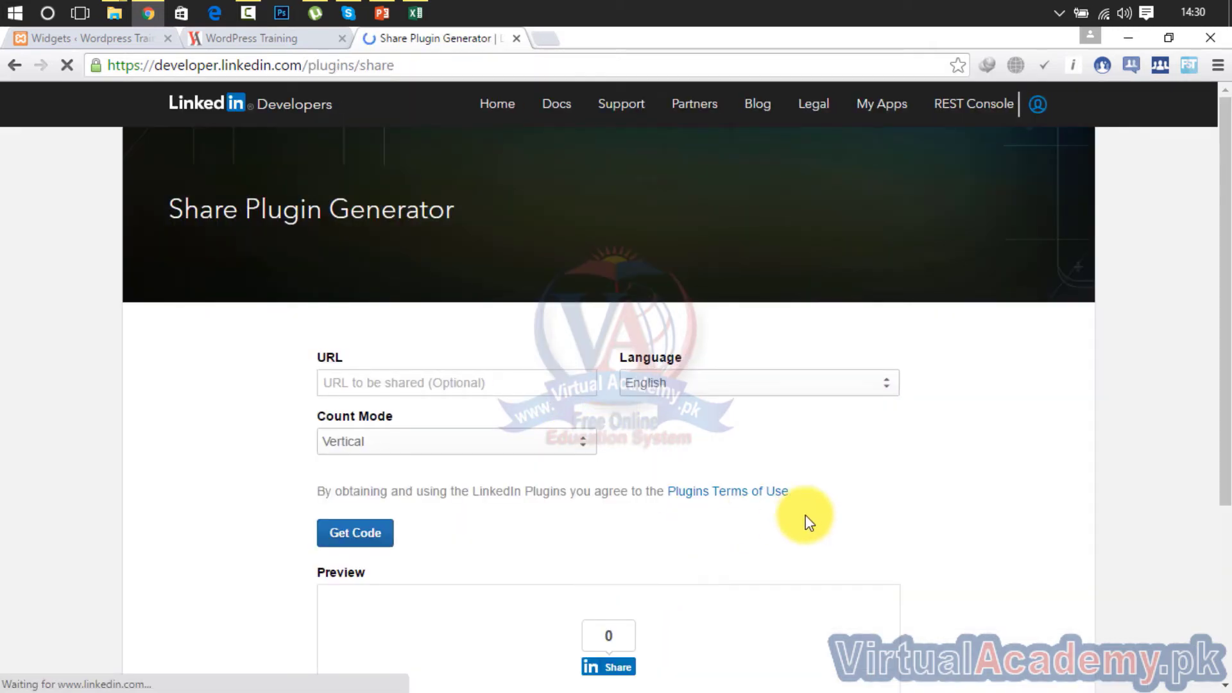
- Preview the LinkedIn share button with the Horizontal, No Count and Vertical count modes
{"action": "left_click_drag", "start_coordinate": [1223, 213], "coordinate": [1220, 302]}
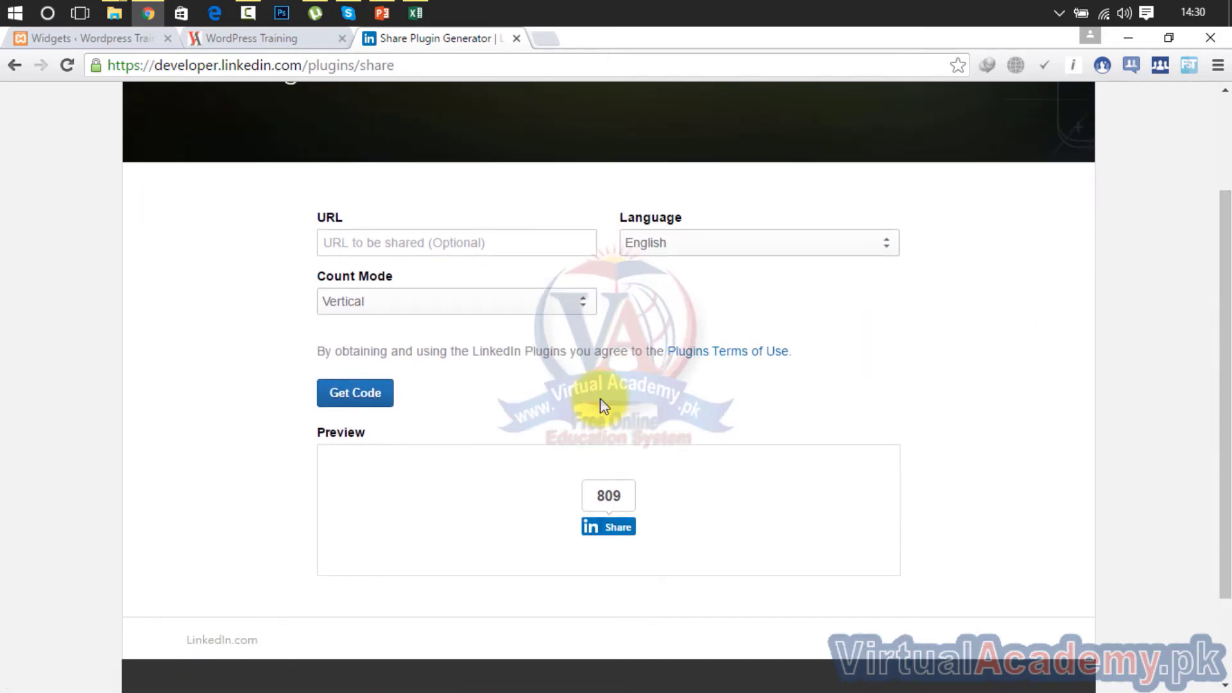
{"action": "left_click", "coordinate": [504, 303]}
{"action": "left_click", "coordinate": [482, 340]}
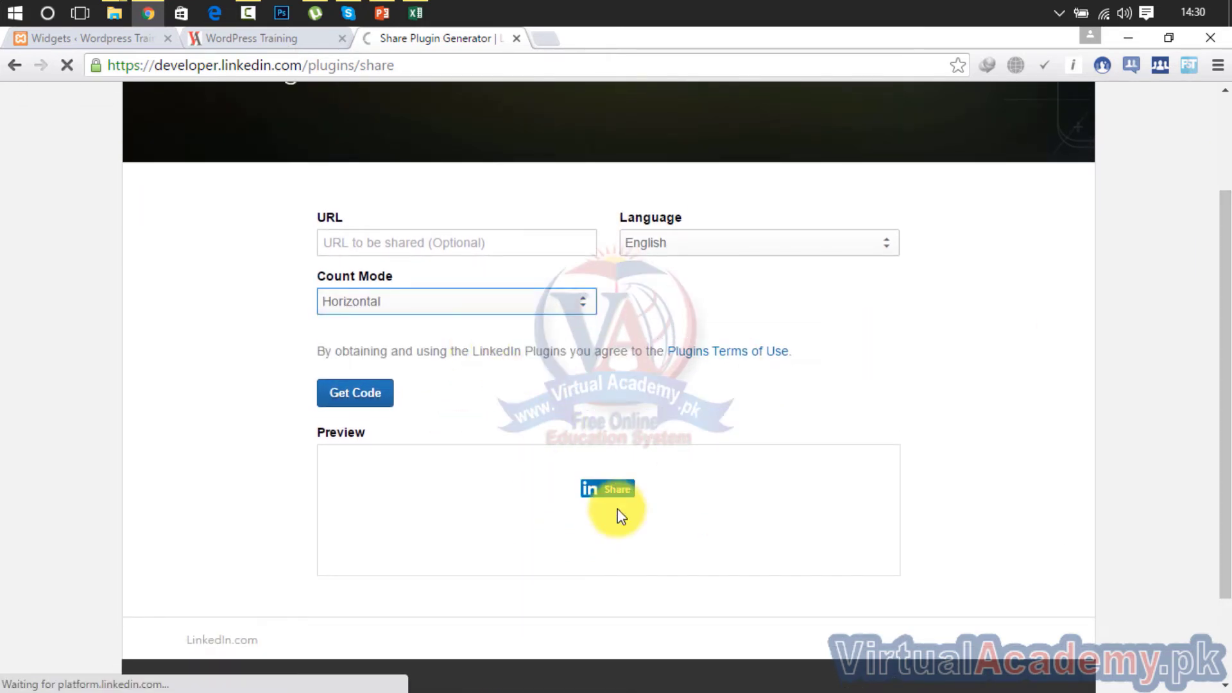
{"action": "left_click", "coordinate": [507, 307]}
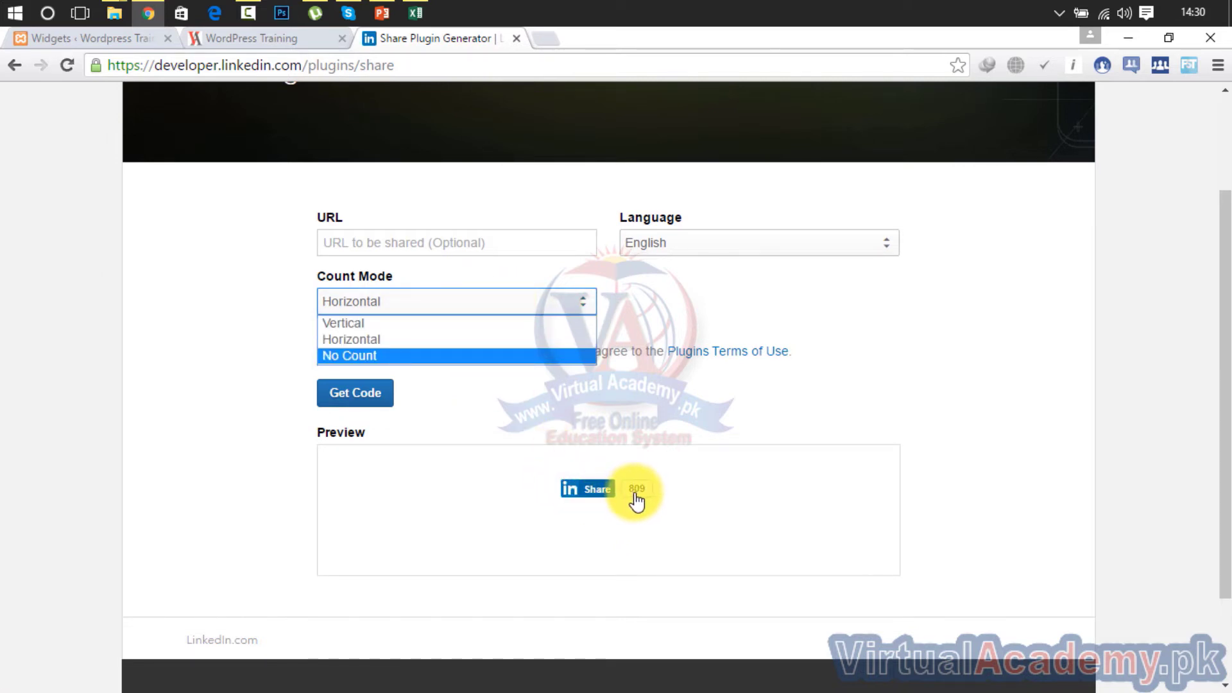
{"action": "left_click", "coordinate": [478, 355]}
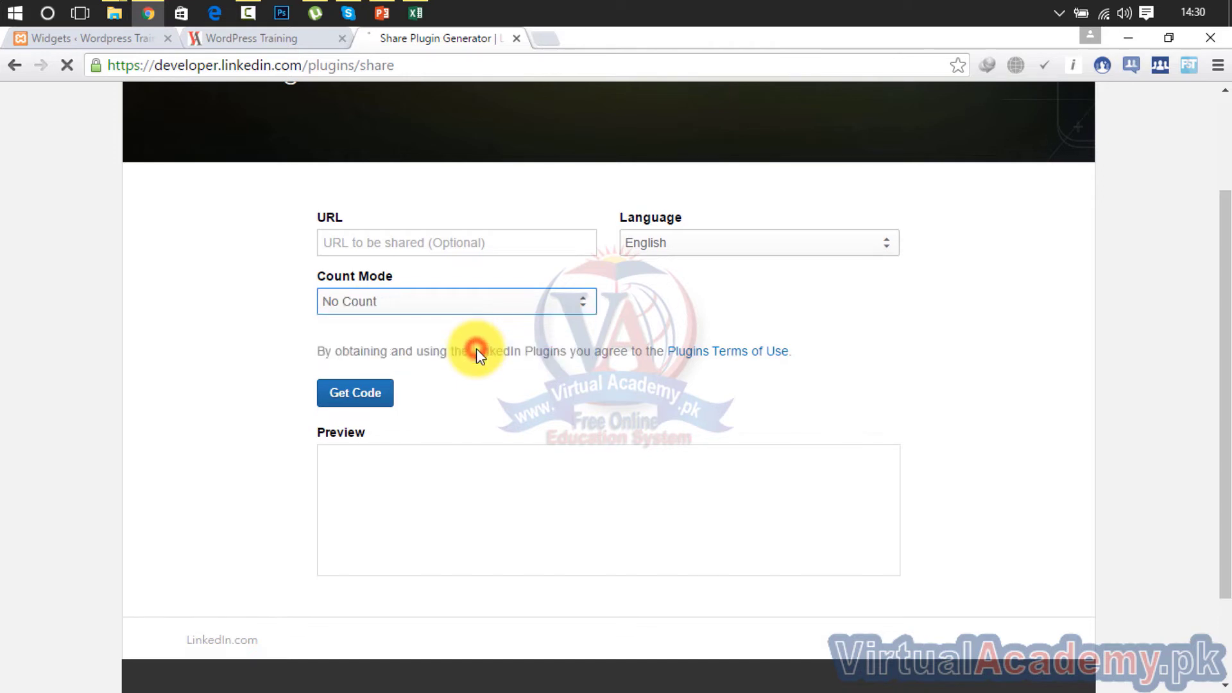
{"action": "left_click", "coordinate": [495, 318]}
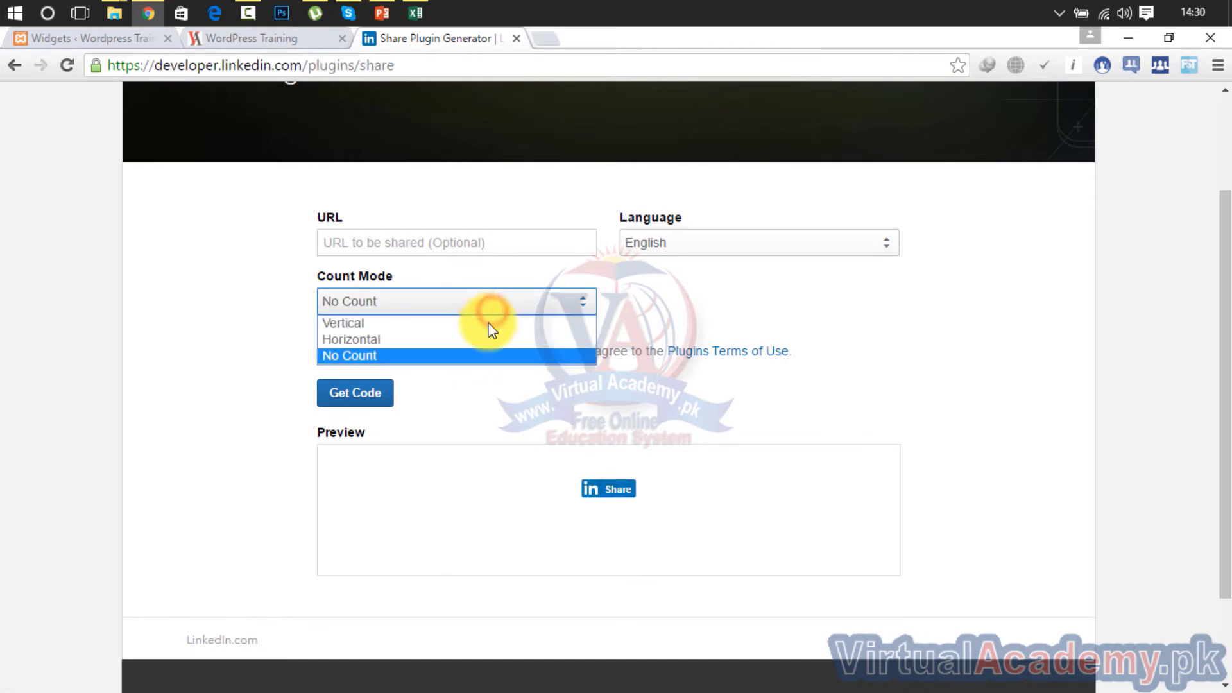
{"action": "left_click", "coordinate": [487, 325]}
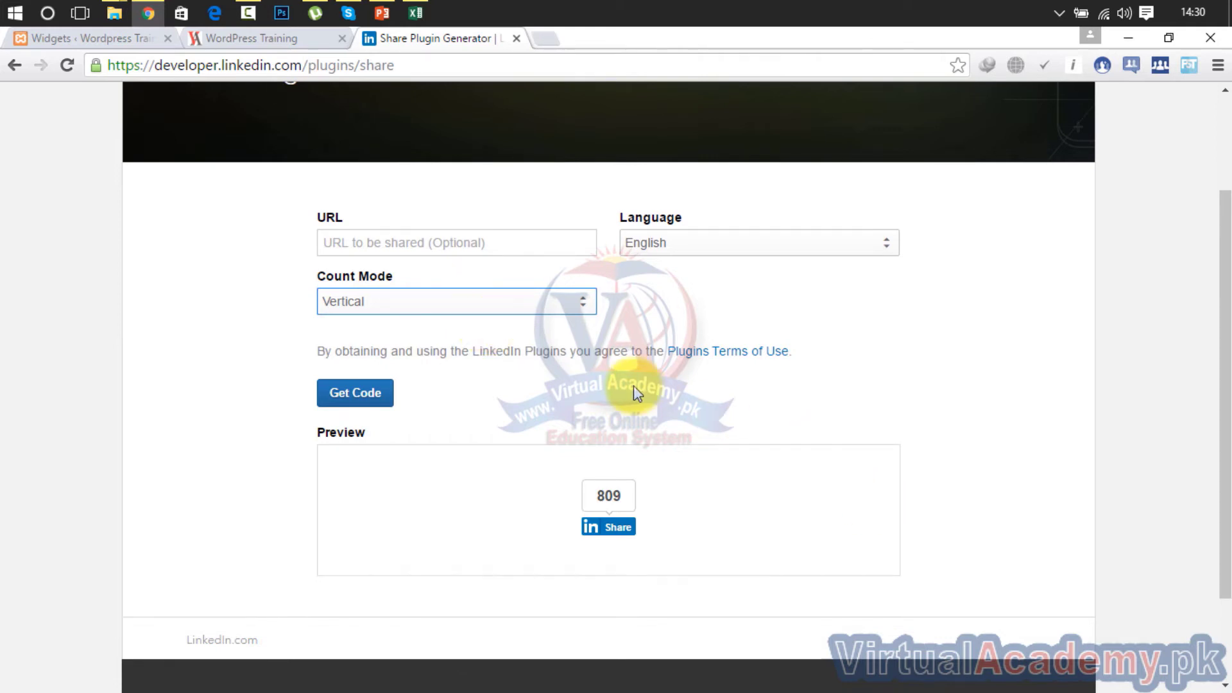
- Set the share plugin's count mode to Horizontal
{"action": "left_click", "coordinate": [556, 307]}
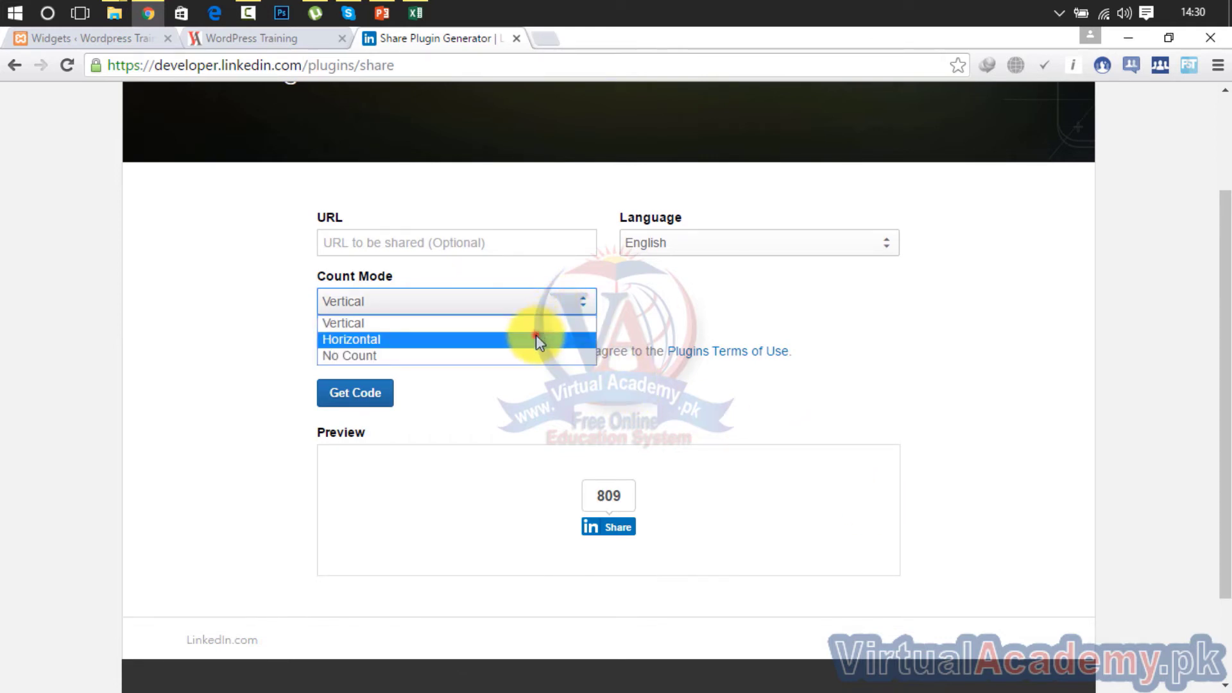
{"action": "left_click", "coordinate": [536, 335]}
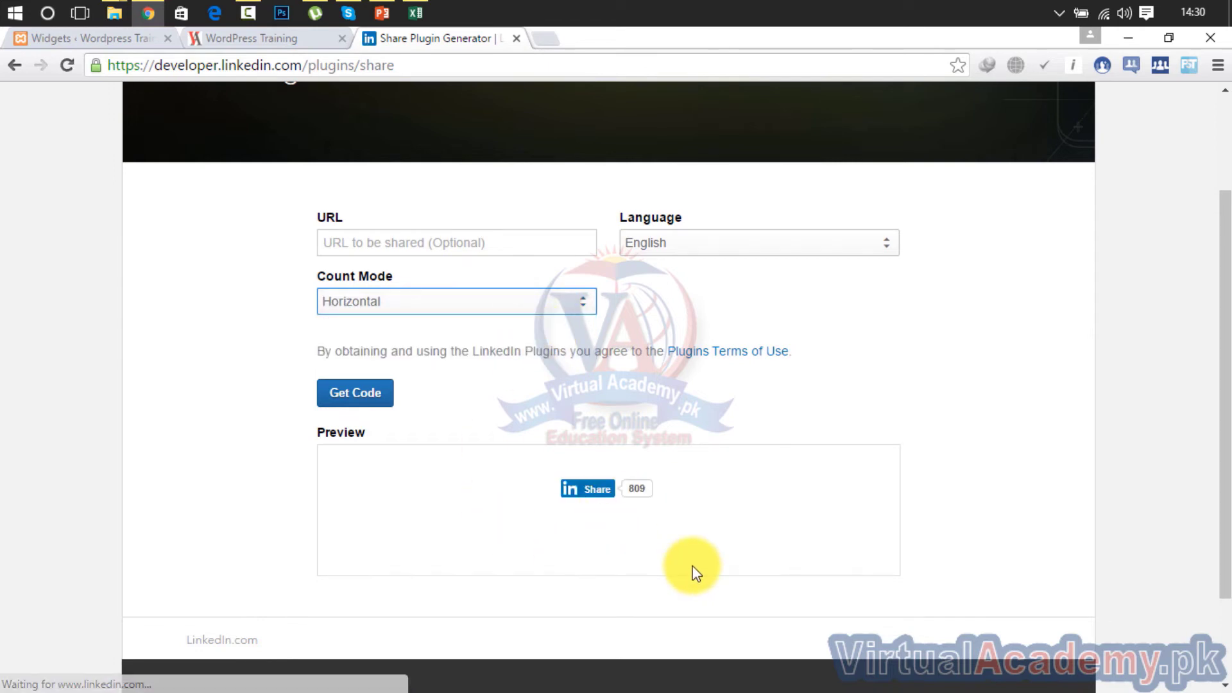
- Open virtualacademy.pk in a new tab, select its web address, and return to the Share Plugin Generator
{"action": "left_click", "coordinate": [537, 247]}
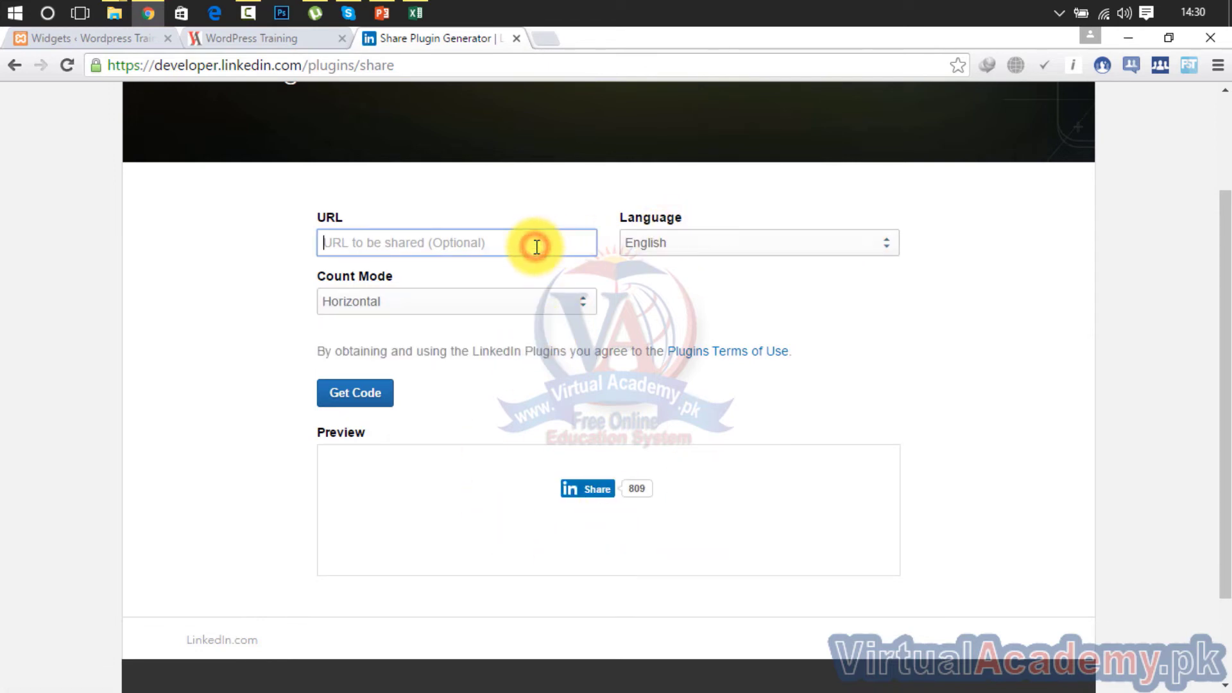
{"action": "left_click", "coordinate": [549, 39]}
{"action": "type", "text": "v"}
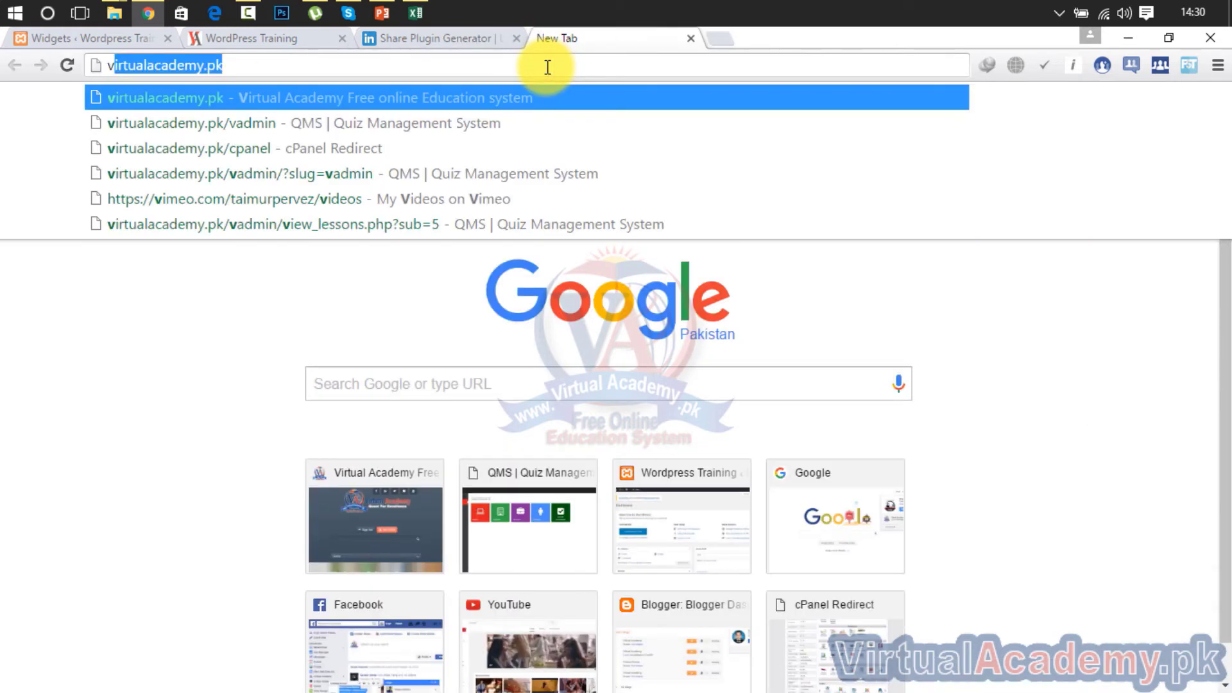
{"action": "key", "text": "Return"}
{"action": "double_click", "coordinate": [551, 69]}
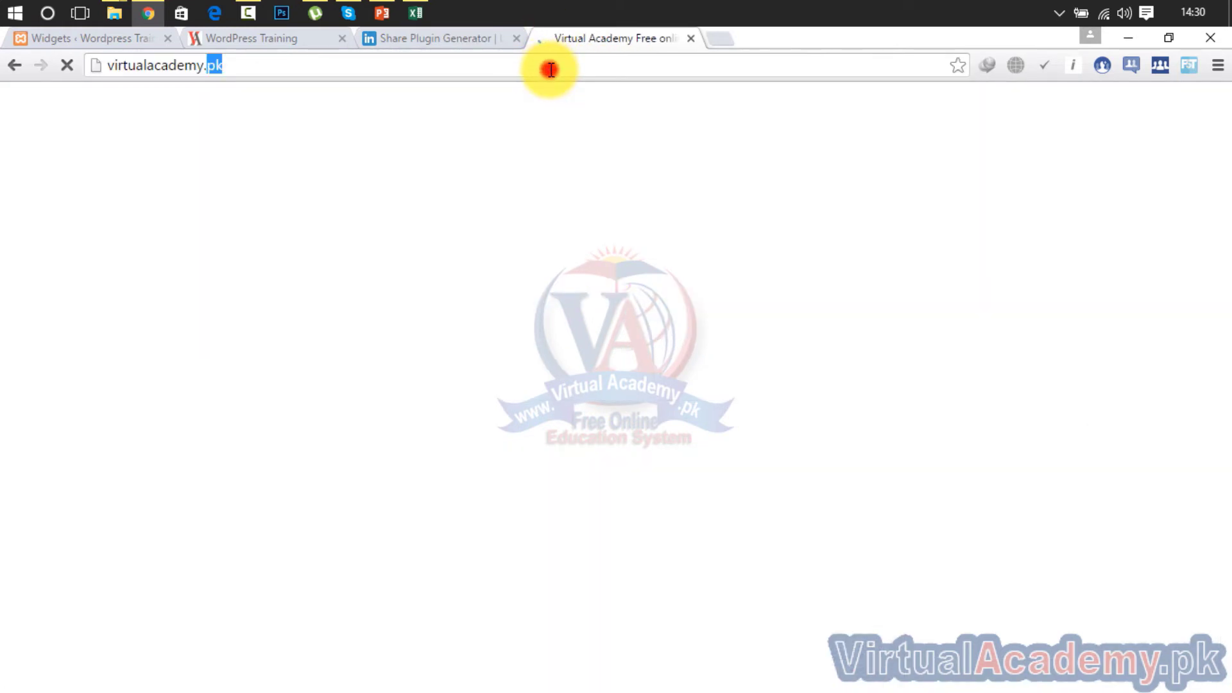
{"action": "left_click", "coordinate": [550, 69]}
{"action": "double_click", "coordinate": [551, 69]}
{"action": "left_click", "coordinate": [551, 70]}
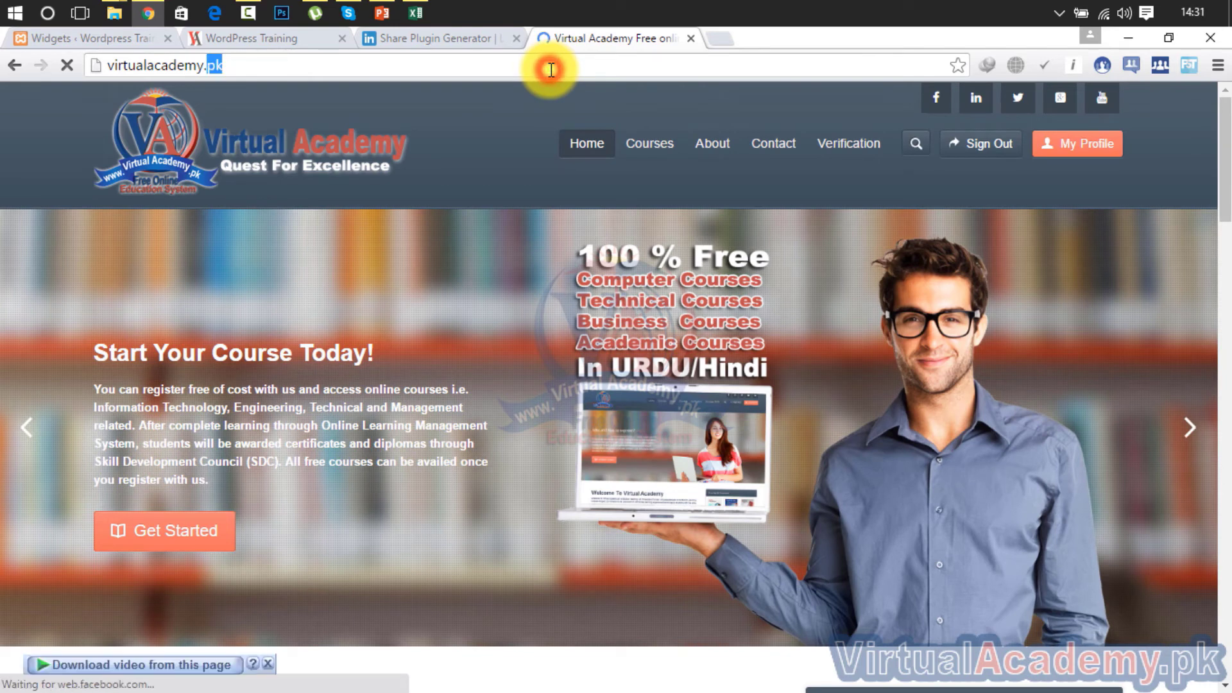
{"action": "triple_click", "coordinate": [551, 70]}
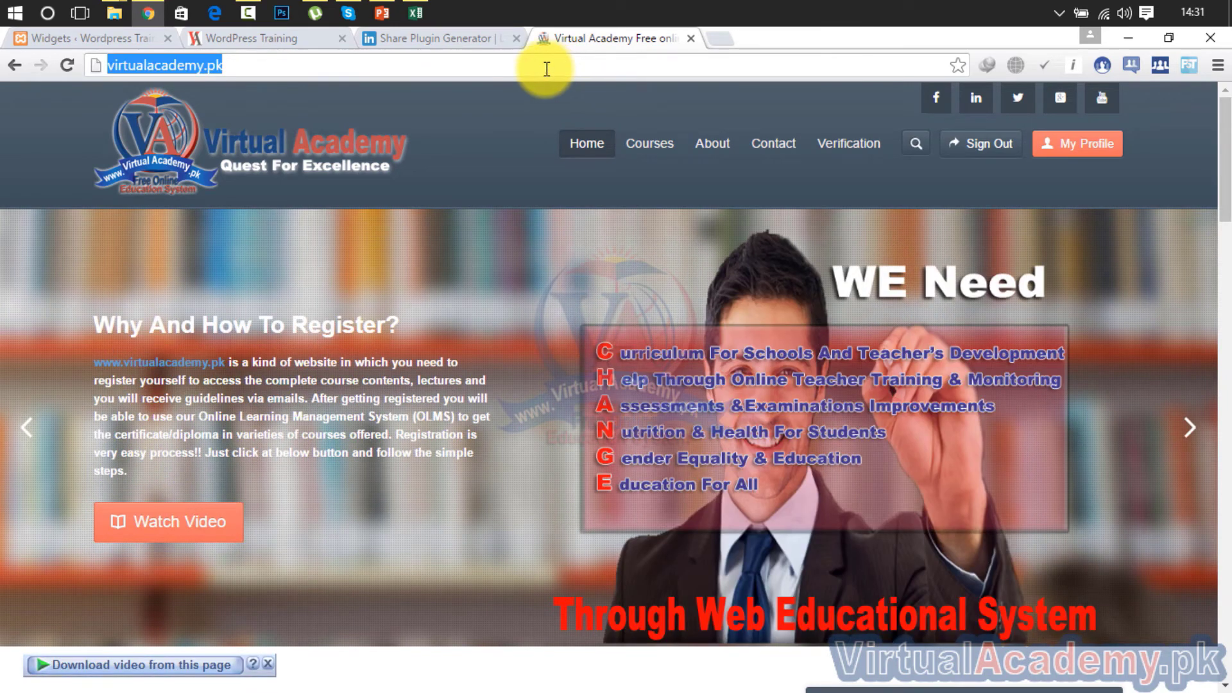
{"action": "left_click", "coordinate": [458, 33]}
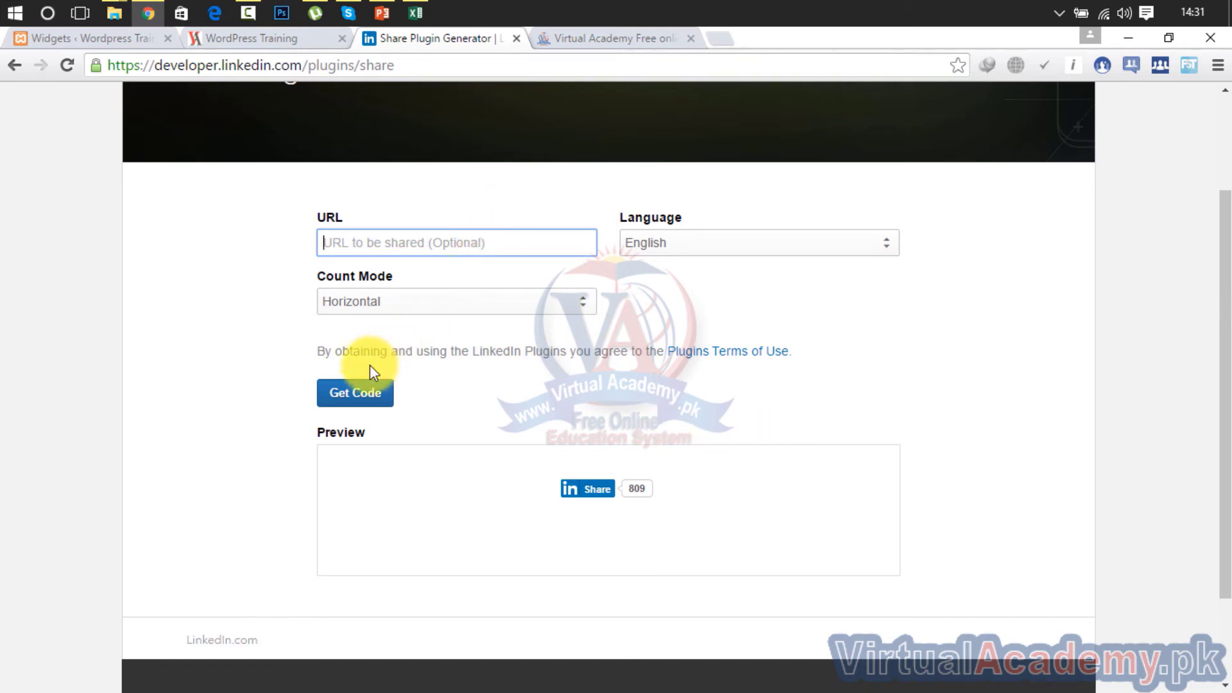
- Generate the share plugin code for the Horizontal count mode with the URL left blank
{"action": "left_click", "coordinate": [354, 397]}
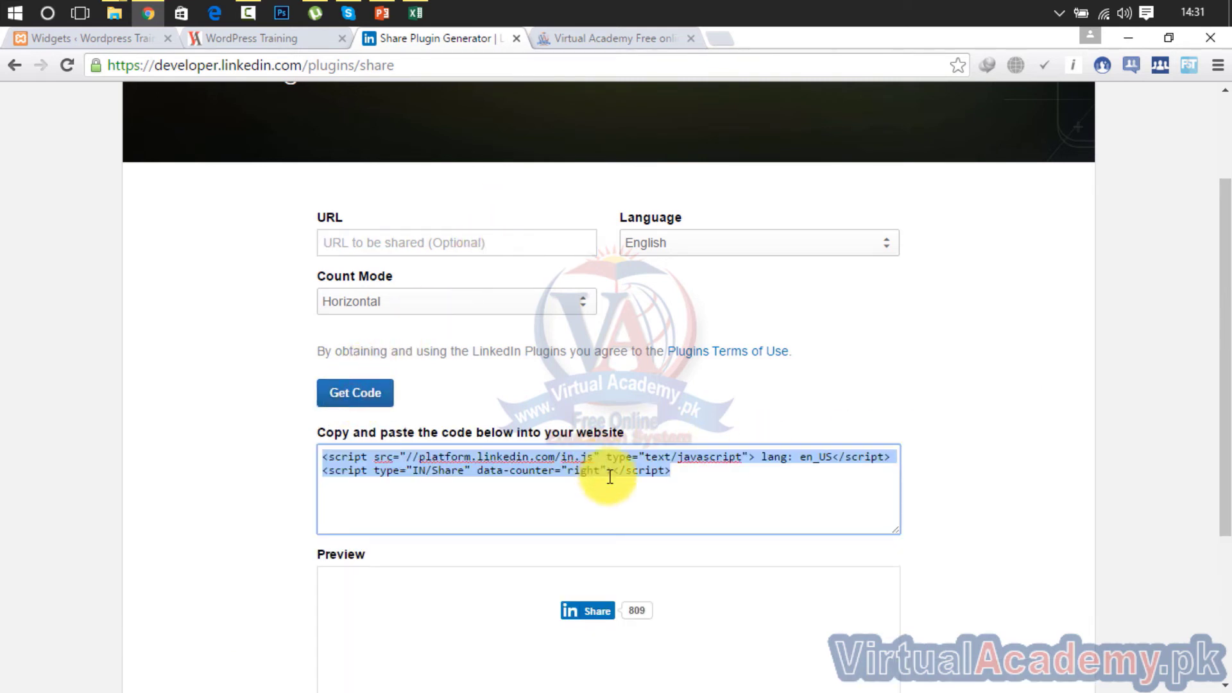
{"action": "triple_click", "coordinate": [664, 478]}
- View the account's sign-out option on the LinkedIn Developers page, then dismiss it
{"action": "scroll", "coordinate": [1222, 329], "scroll_direction": "up", "scroll_amount": 3}
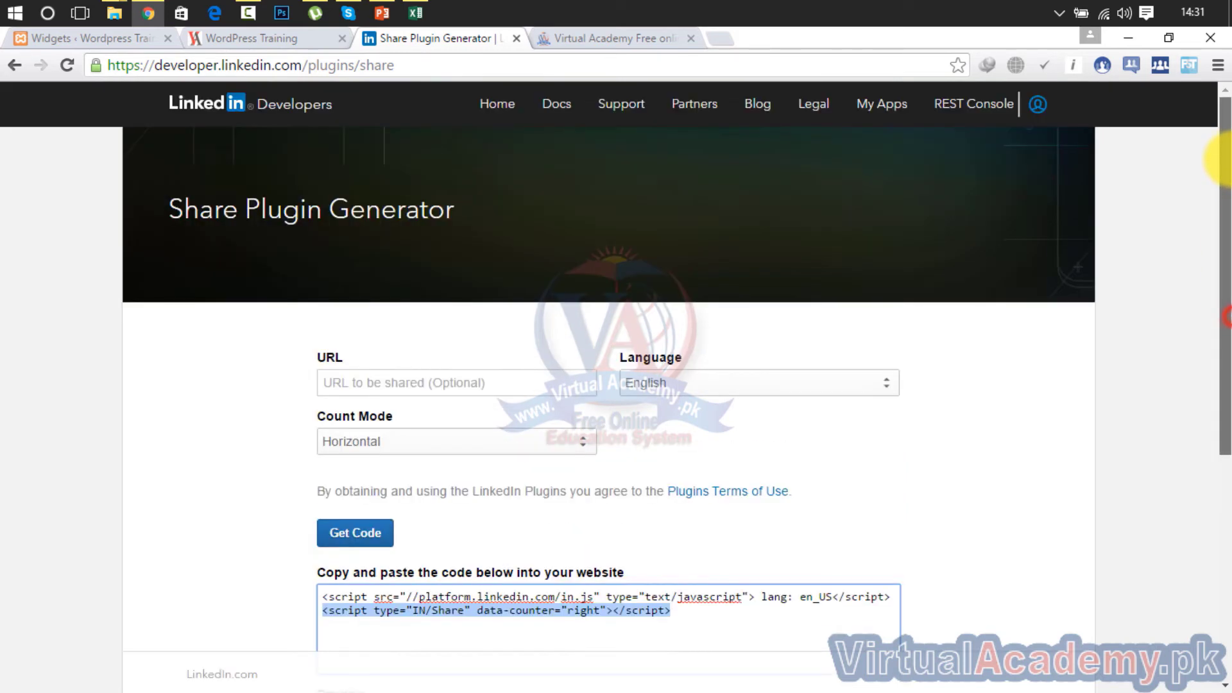
{"action": "left_click", "coordinate": [1038, 108]}
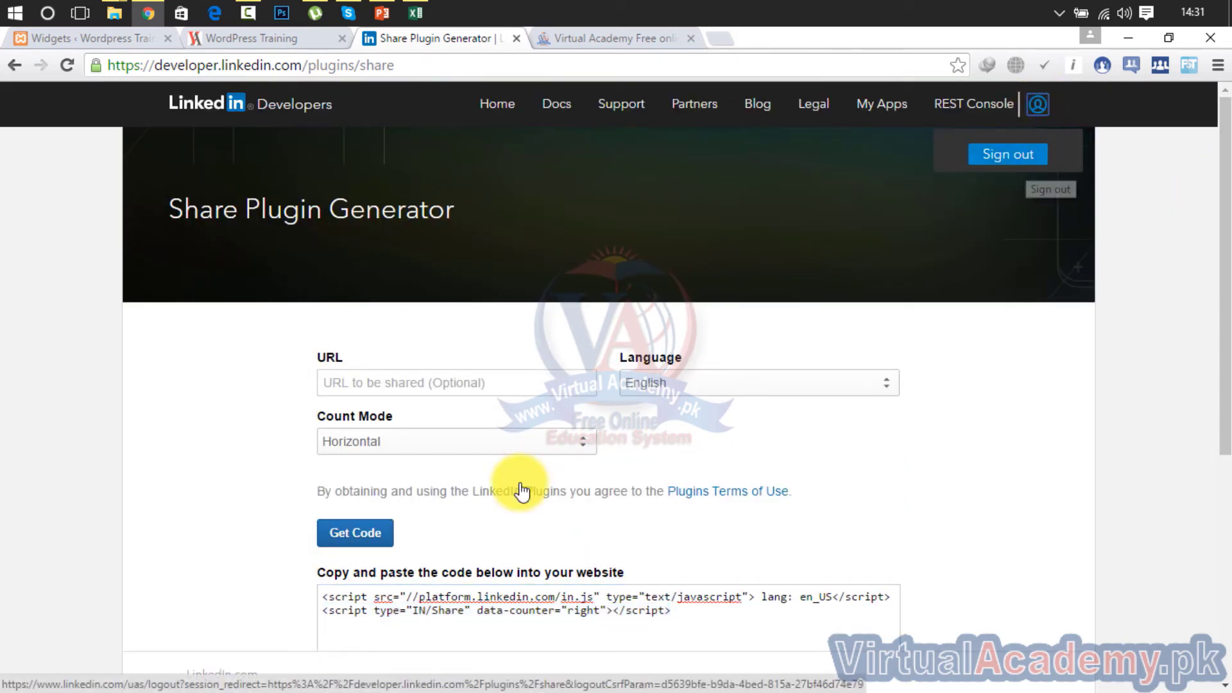
{"action": "left_click", "coordinate": [1115, 219]}
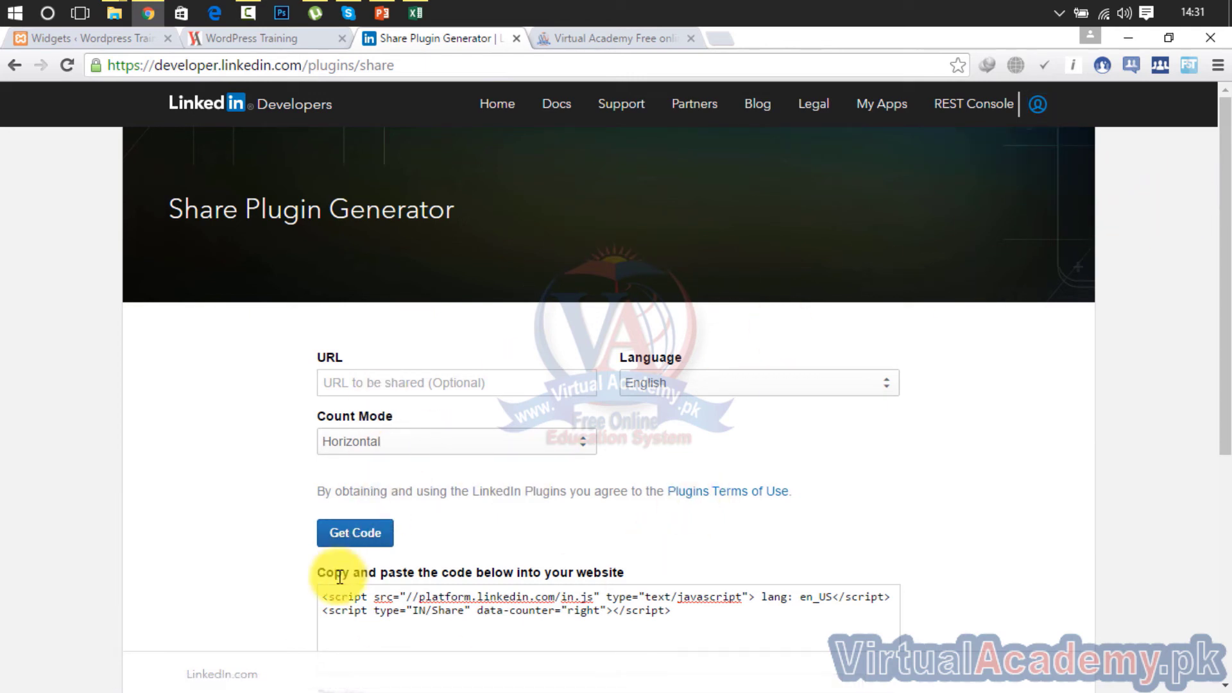
- Copy the entire generated LinkedIn share plugin code
{"action": "left_click", "coordinate": [636, 611]}
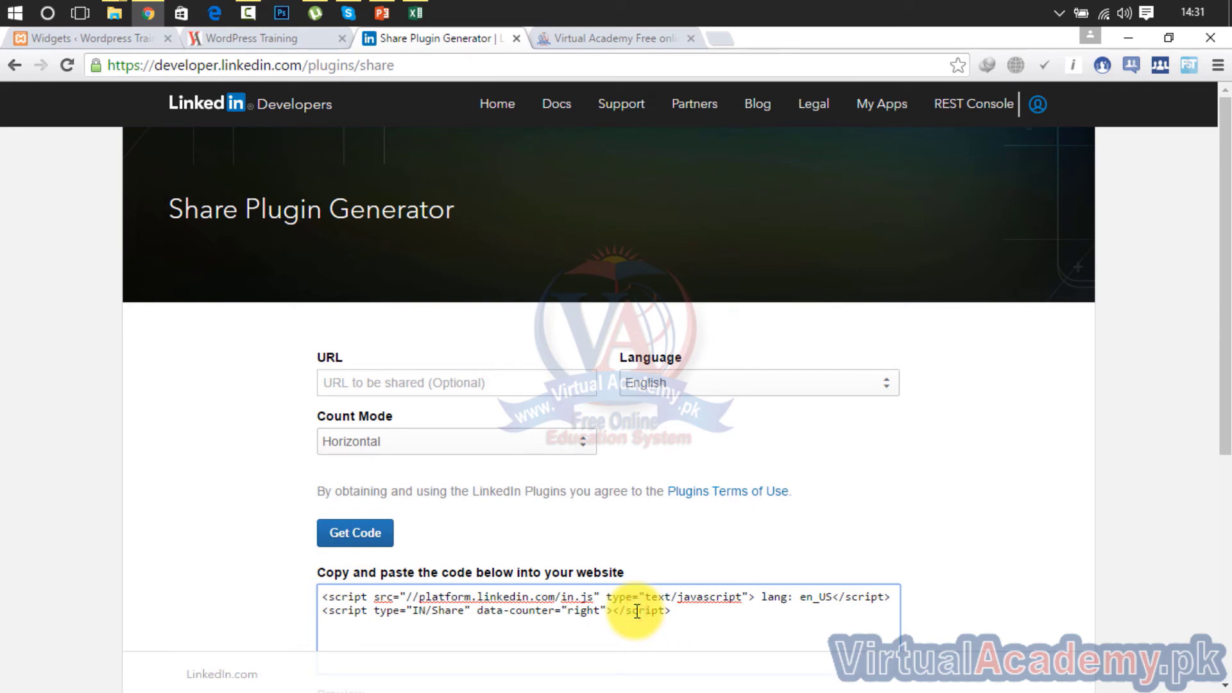
{"action": "key", "text": "ctrl+a"}
{"action": "key", "text": "ctrl+c"}
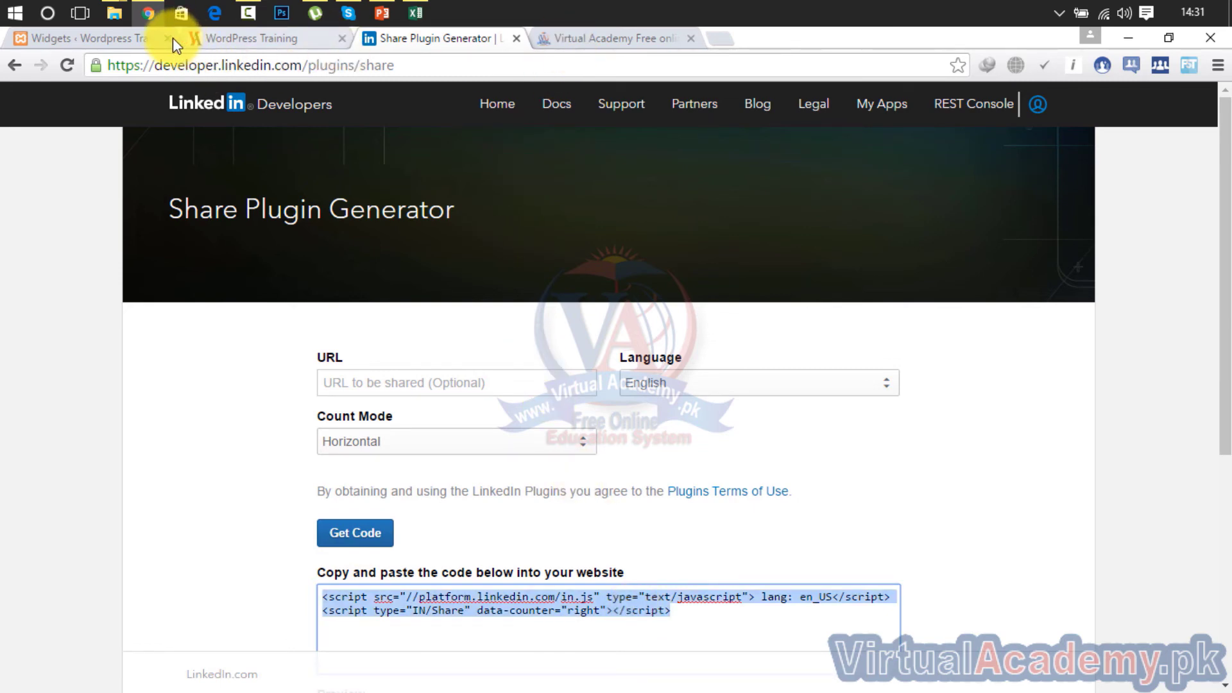
- Paste the LinkedIn share code into the open Text widget's content on the WordPress Widgets page and save the widget
{"action": "left_click", "coordinate": [135, 34]}
{"action": "left_click", "coordinate": [750, 425]}
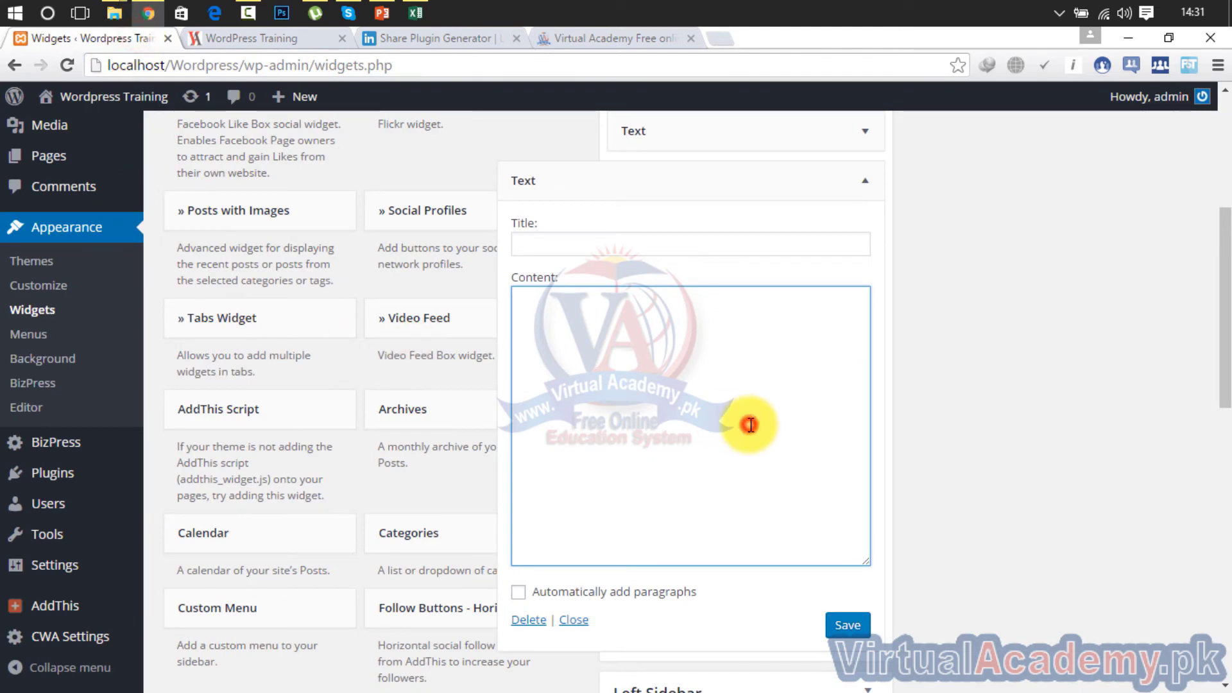
{"action": "key", "text": "ctrl+v"}
{"action": "left_click", "coordinate": [841, 627]}
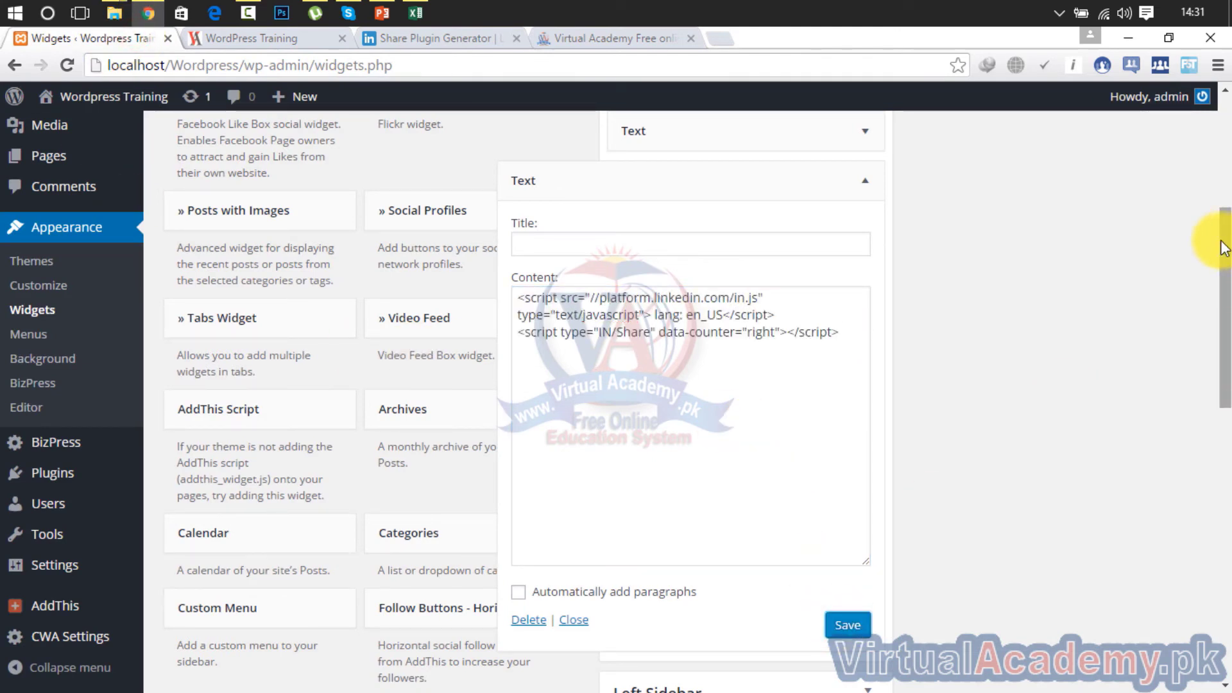
- Reload the WordPress site's front page and test the LinkedIn Share button in the sidebar
{"action": "left_click", "coordinate": [297, 43]}
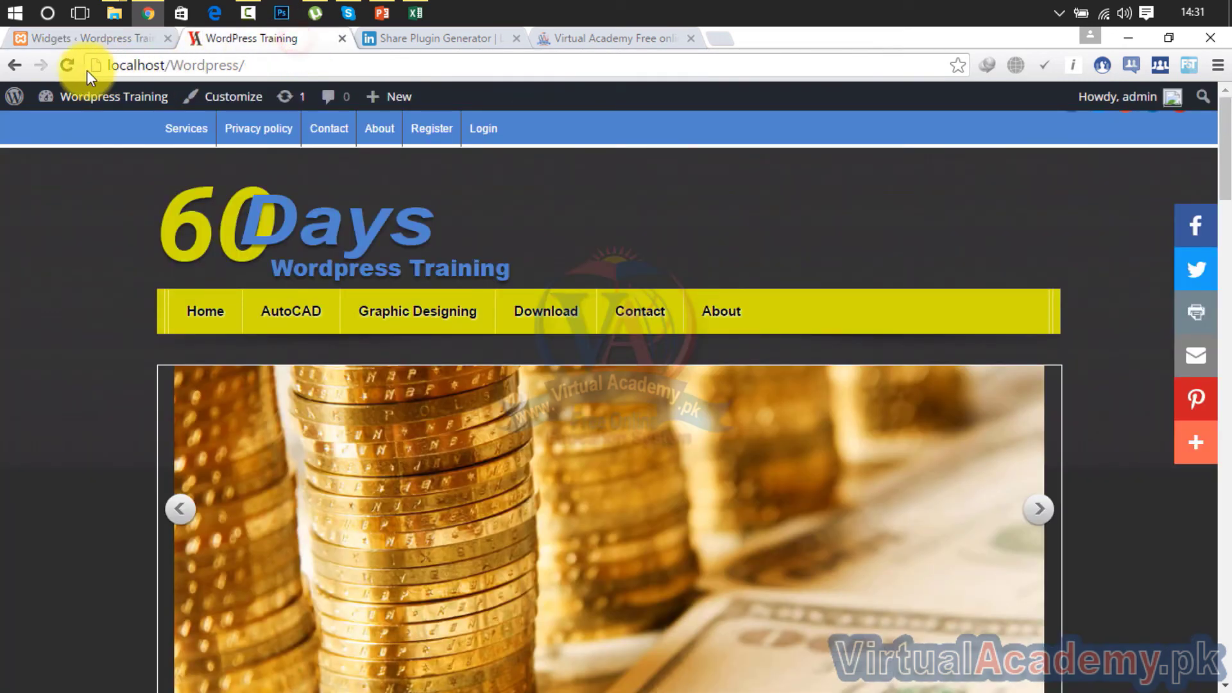
{"action": "left_click", "coordinate": [67, 66]}
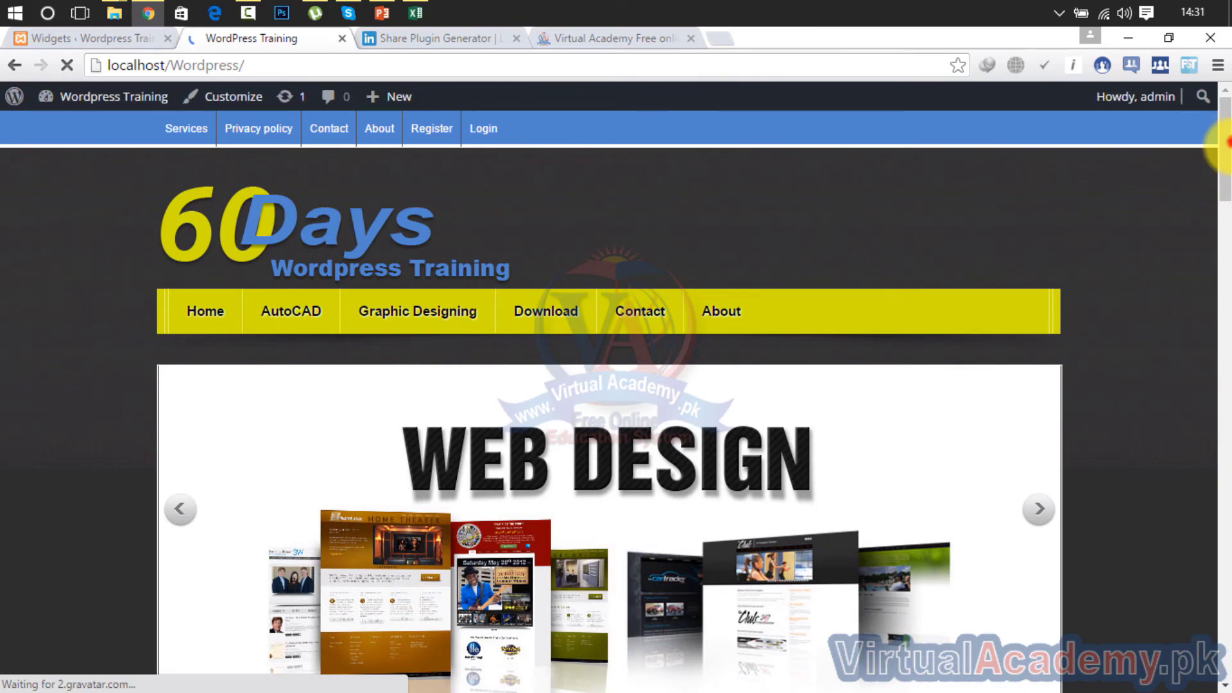
{"action": "left_click_drag", "start_coordinate": [1226, 141], "coordinate": [1220, 260]}
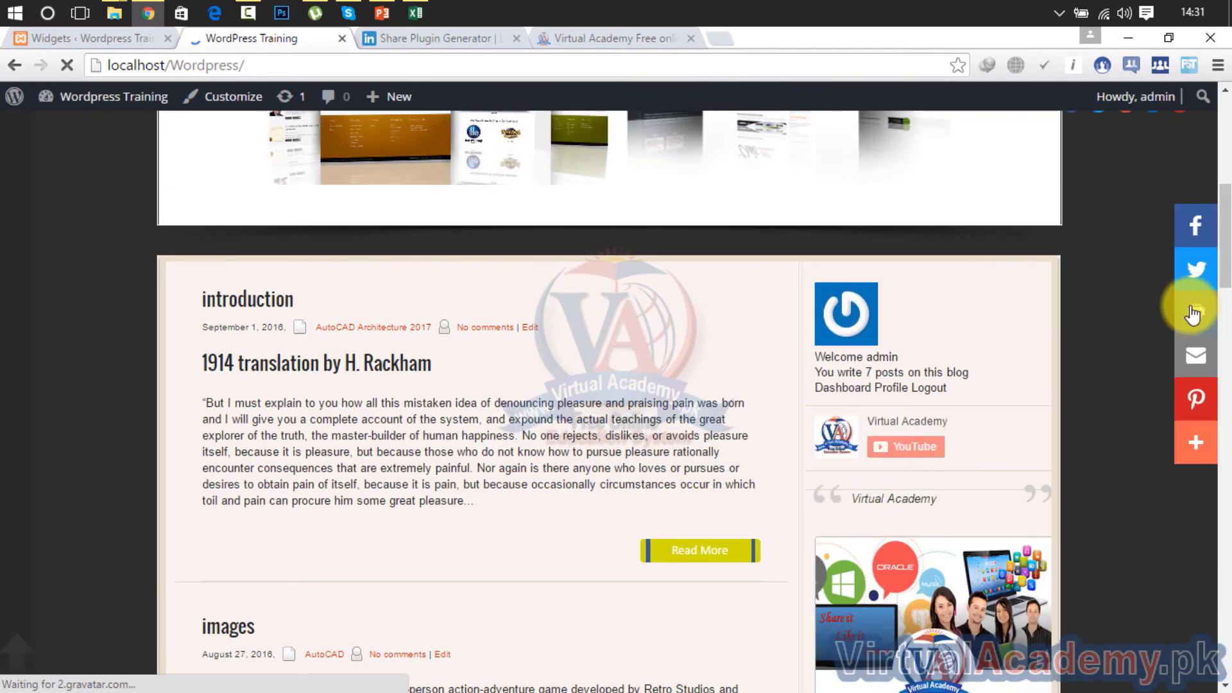
{"action": "scroll", "coordinate": [1194, 318], "scroll_direction": "down", "scroll_amount": 10}
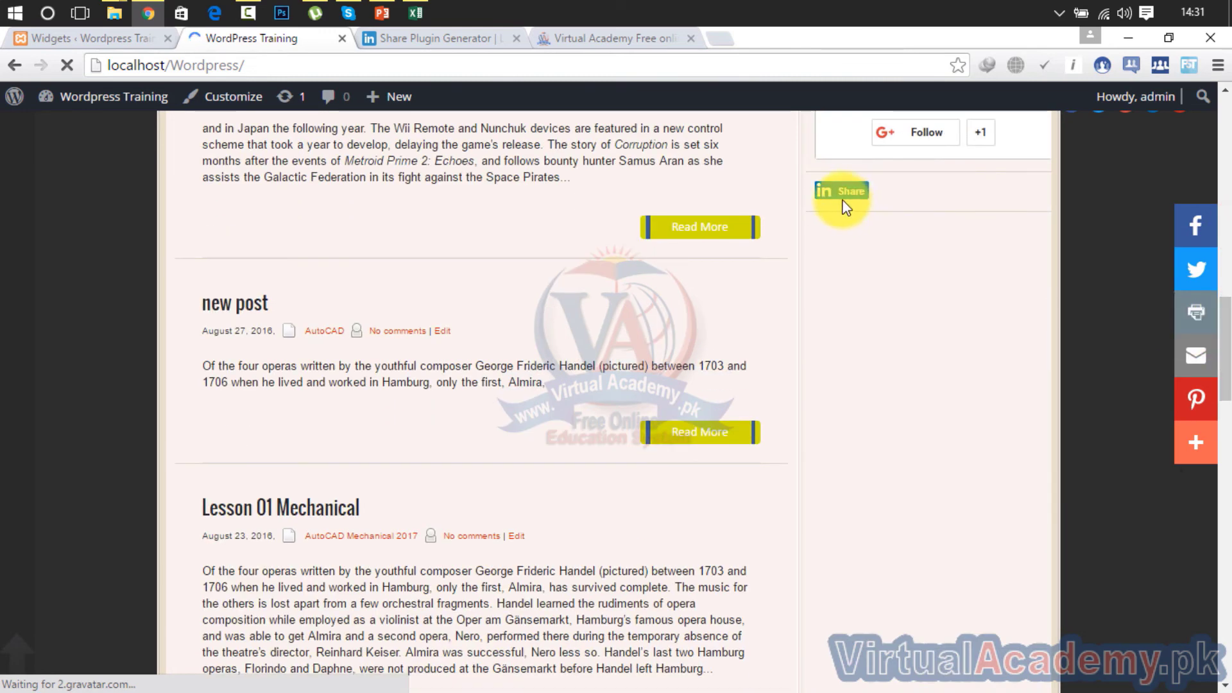
{"action": "left_click", "coordinate": [828, 196]}
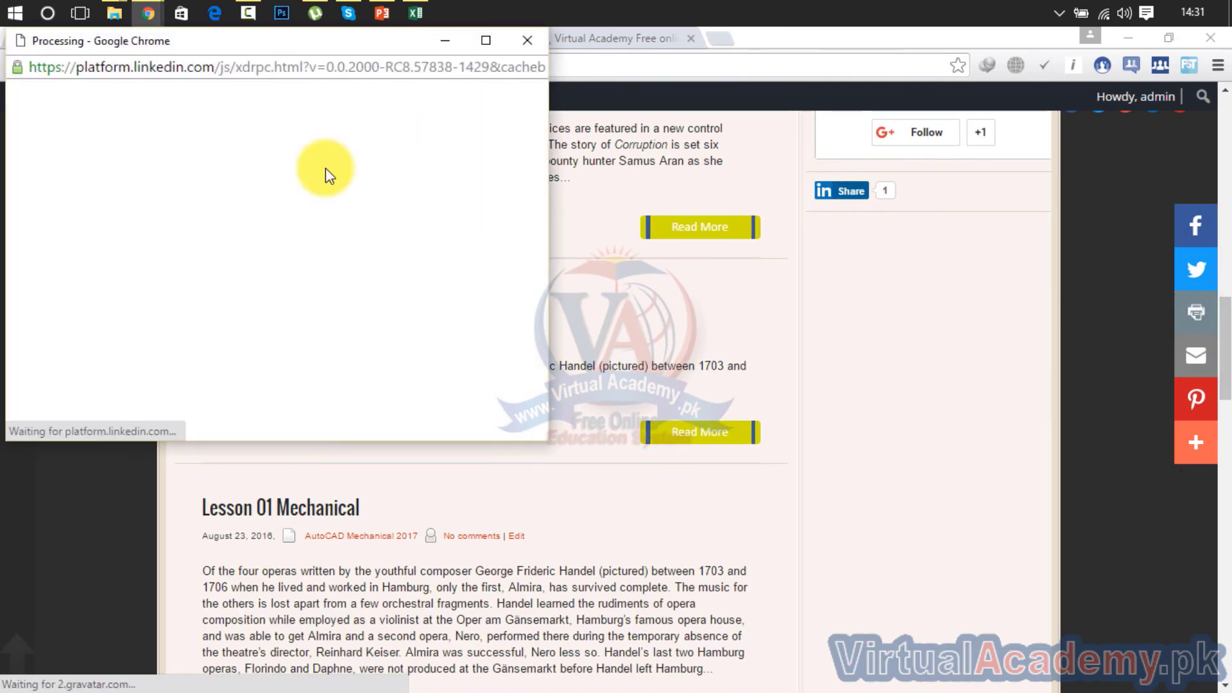